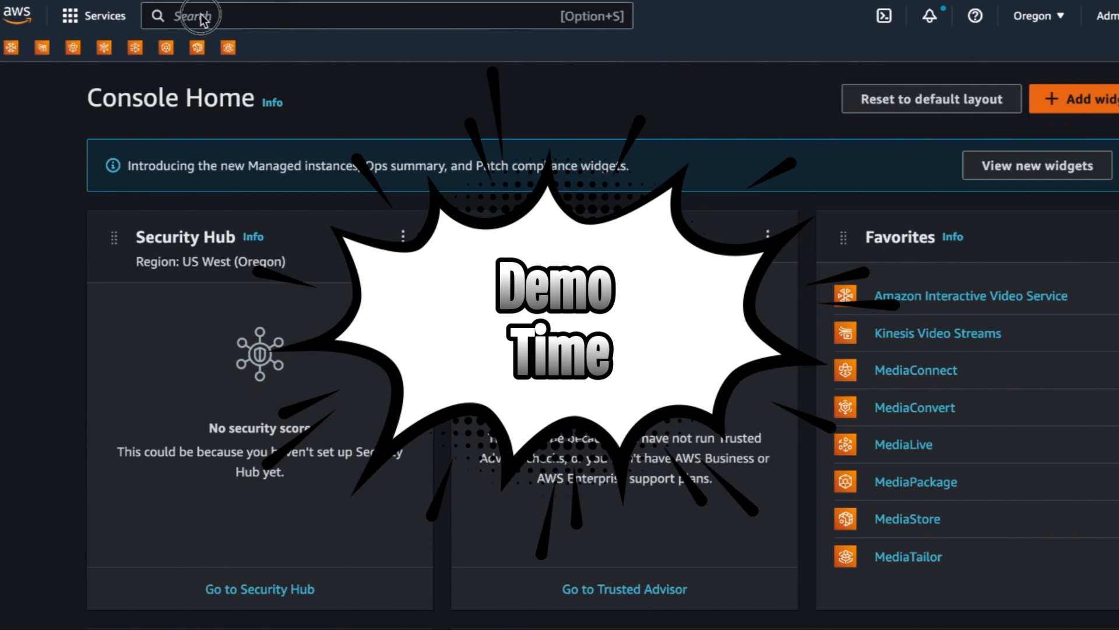
Step: Open the AWS Elemental MediaLive service and start creating a new workflow with the workflow wizard
left_click(201, 13)
type("medial")
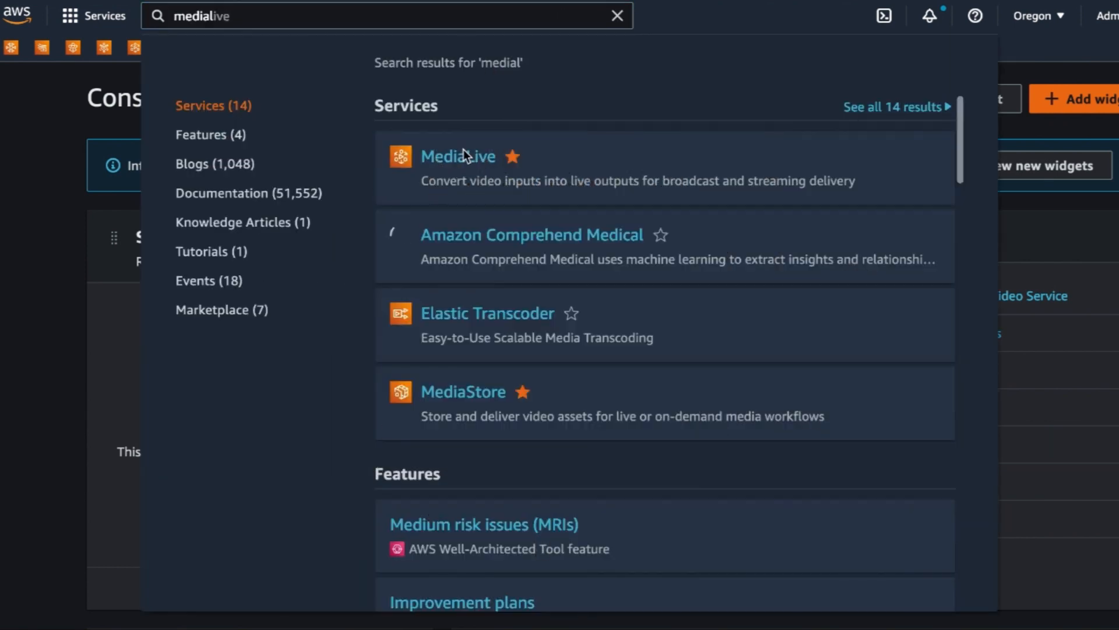
left_click(464, 150)
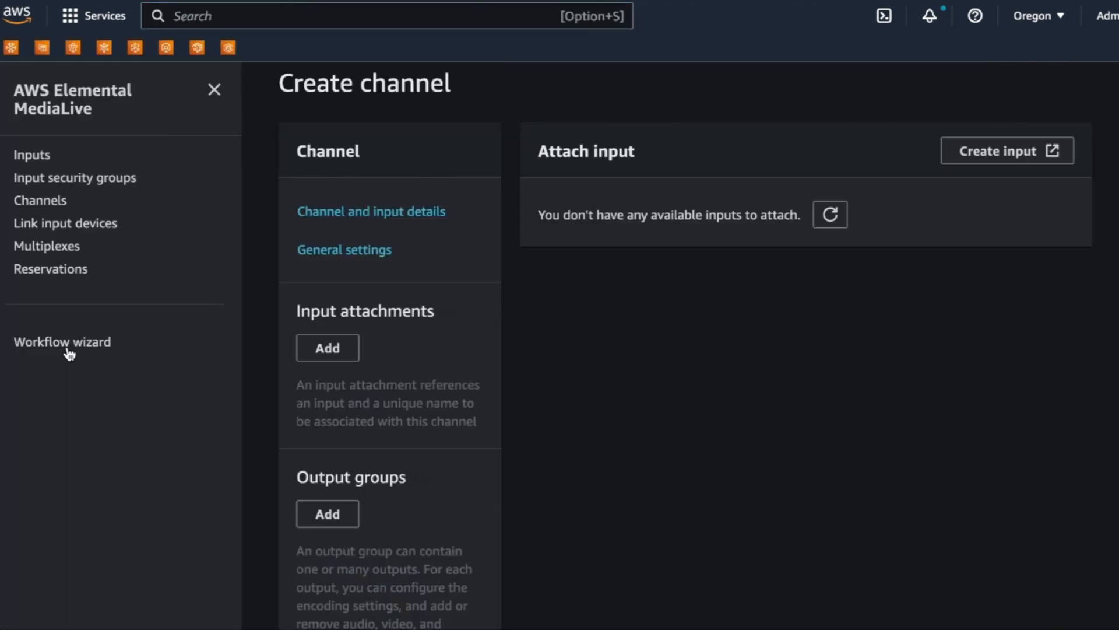
left_click(70, 344)
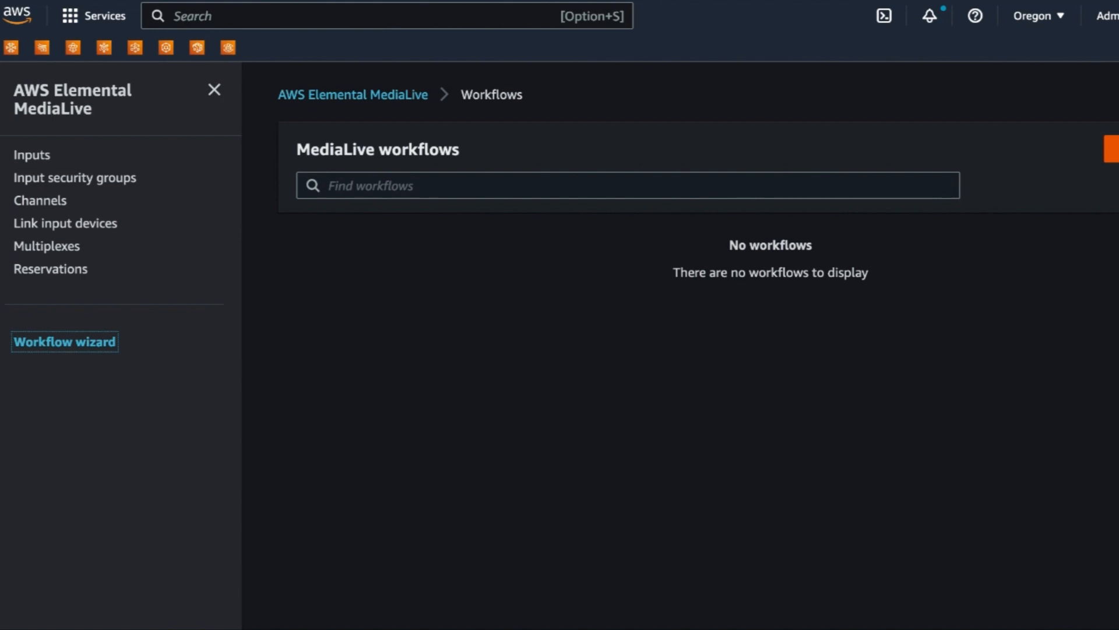
left_click(1118, 157)
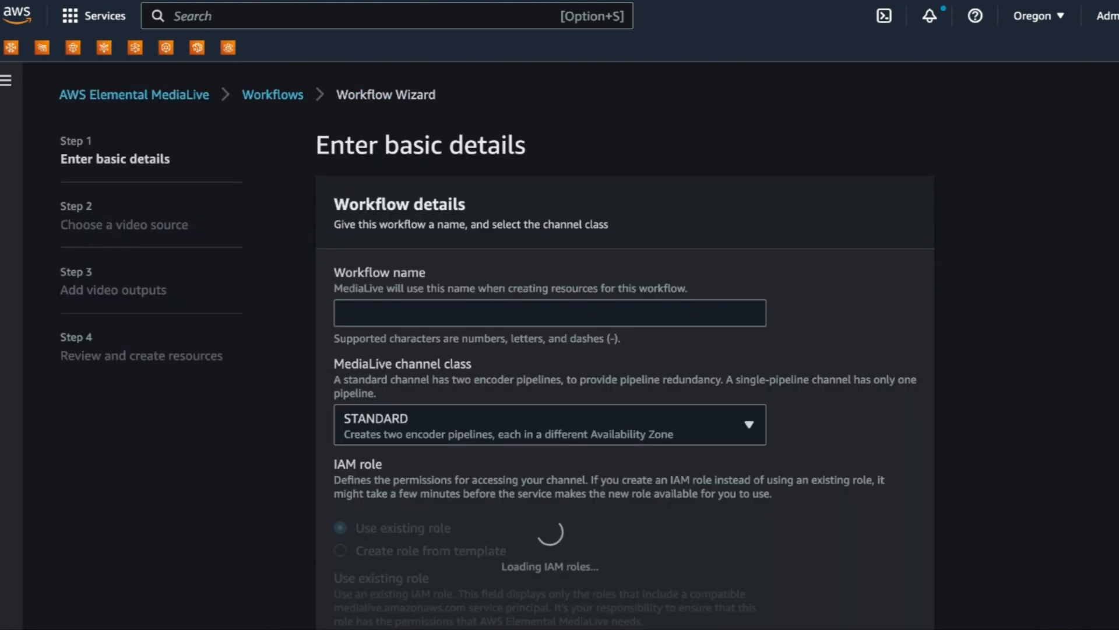
Step: Name the workflow MyFirstLiveChannel and set the MediaLive channel class to SINGLE_PIPELINE
left_click(519, 313)
type("MyFirstLiveChannel")
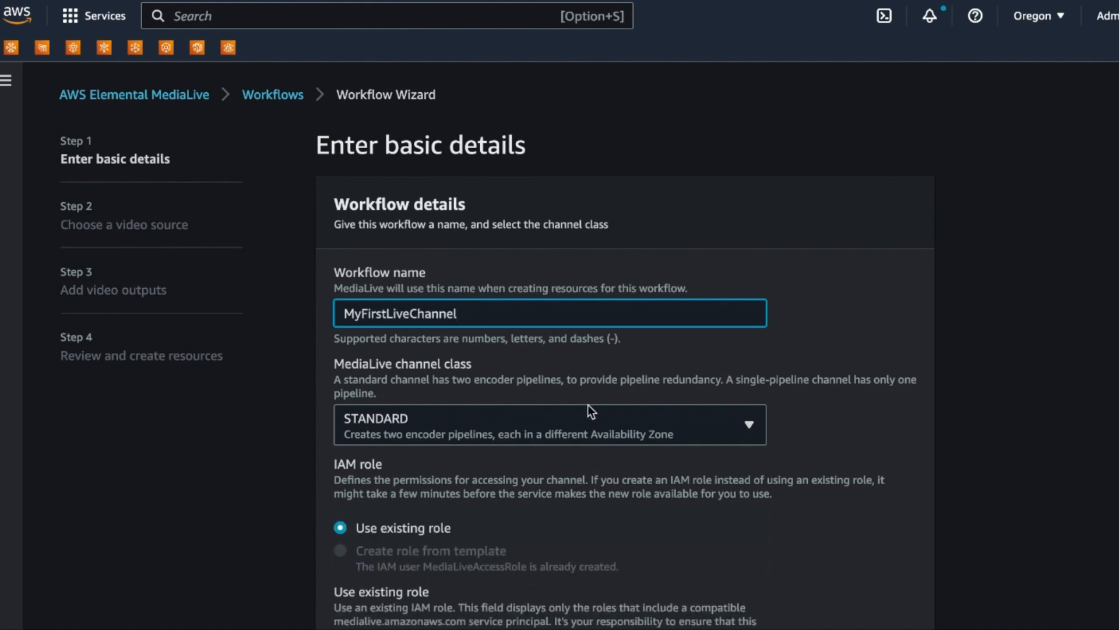
left_click(731, 421)
left_click(565, 513)
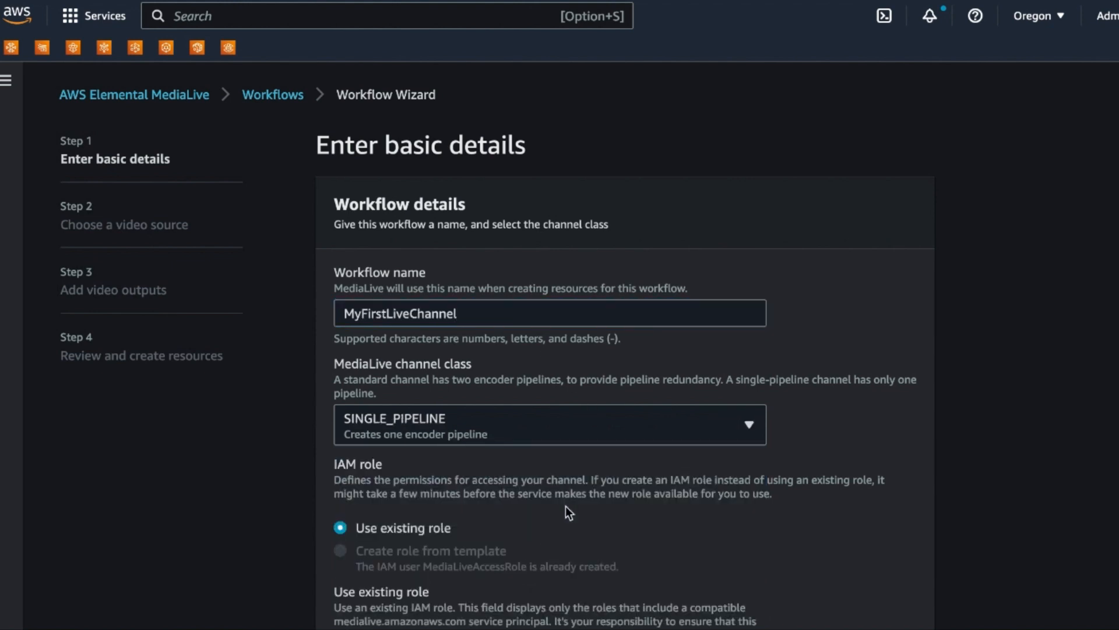
Step: Assign the existing IAM role MediaLiveAccessRole to the workflow and continue to the video source step
scroll(566, 506, "down", 2)
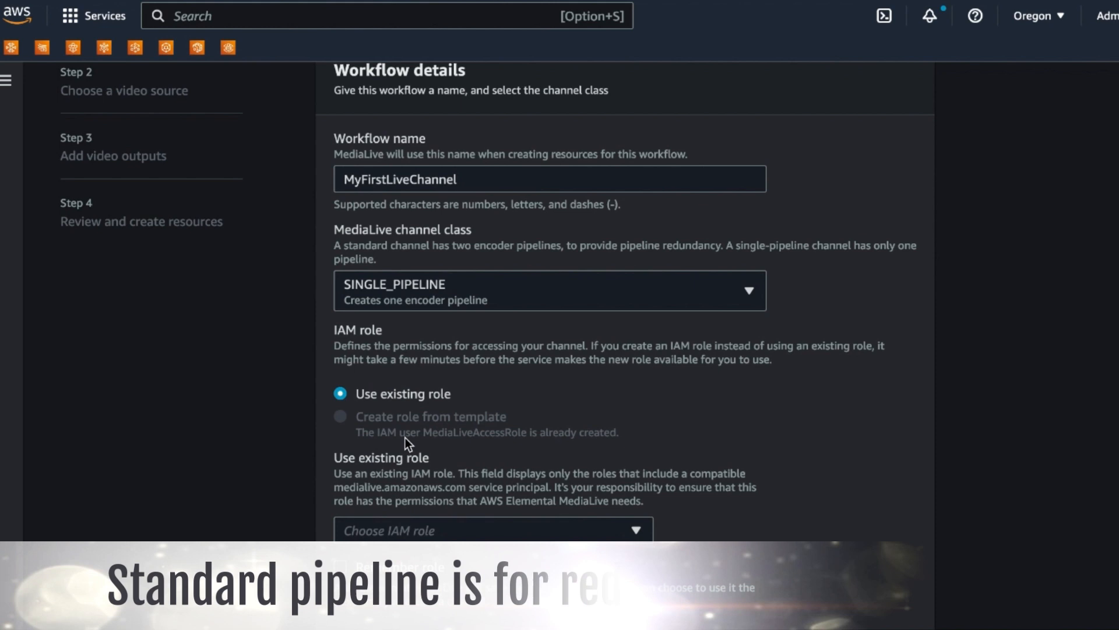
left_click(516, 527)
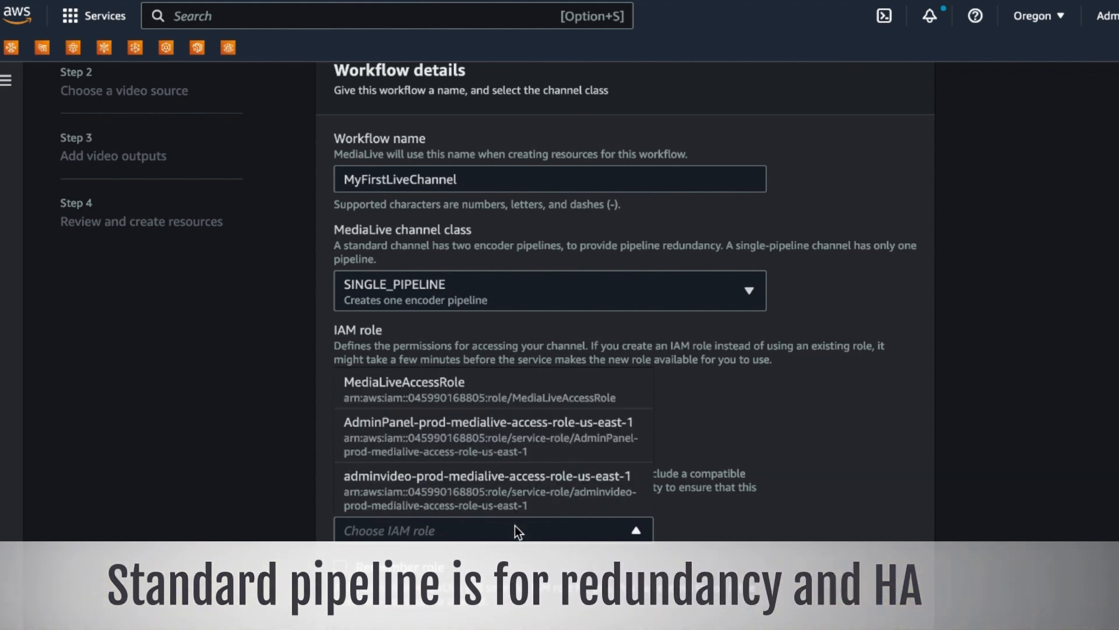
left_click(470, 399)
scroll(573, 468, "down", 2)
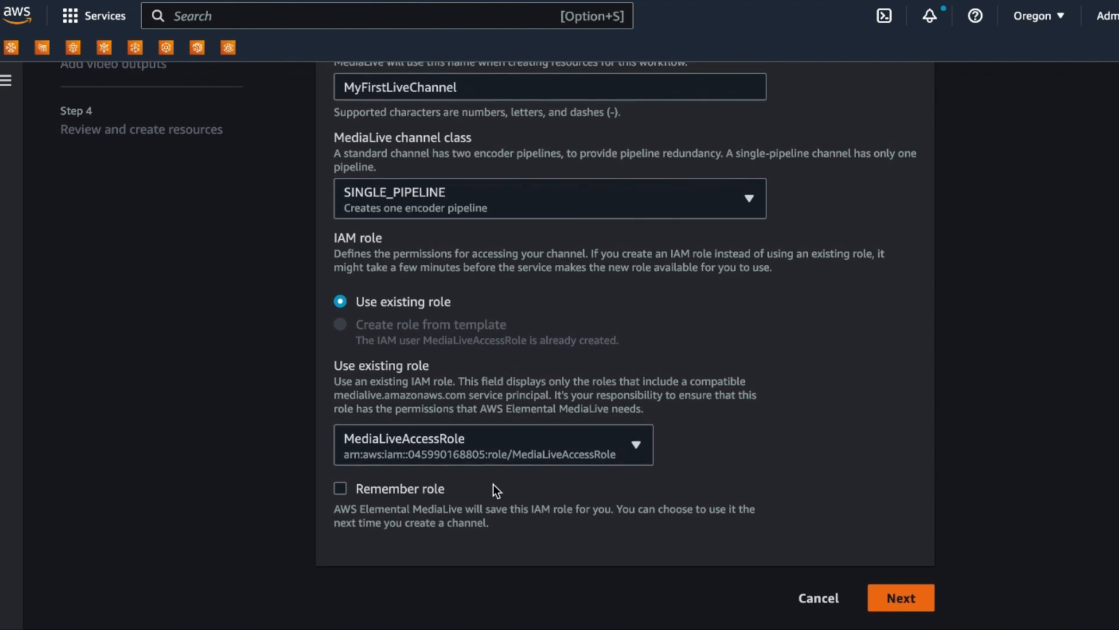
left_click(888, 597)
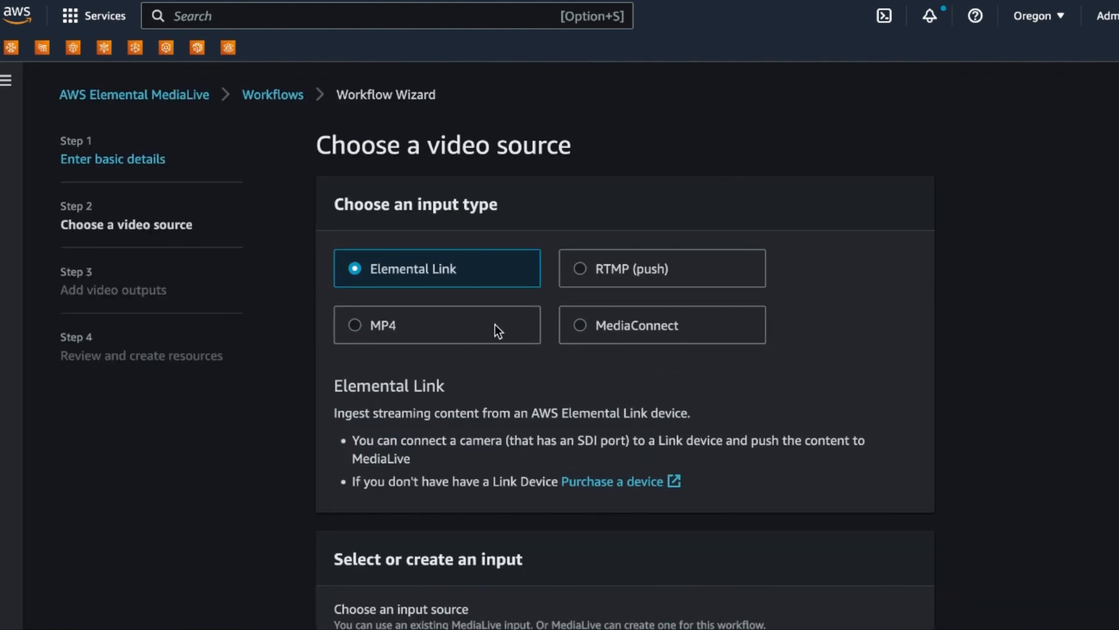
Step: Choose RTMP (push) as the input type and set Destination 0 to application name obs and application instance a
left_click(586, 271)
scroll(541, 406, "down", 2)
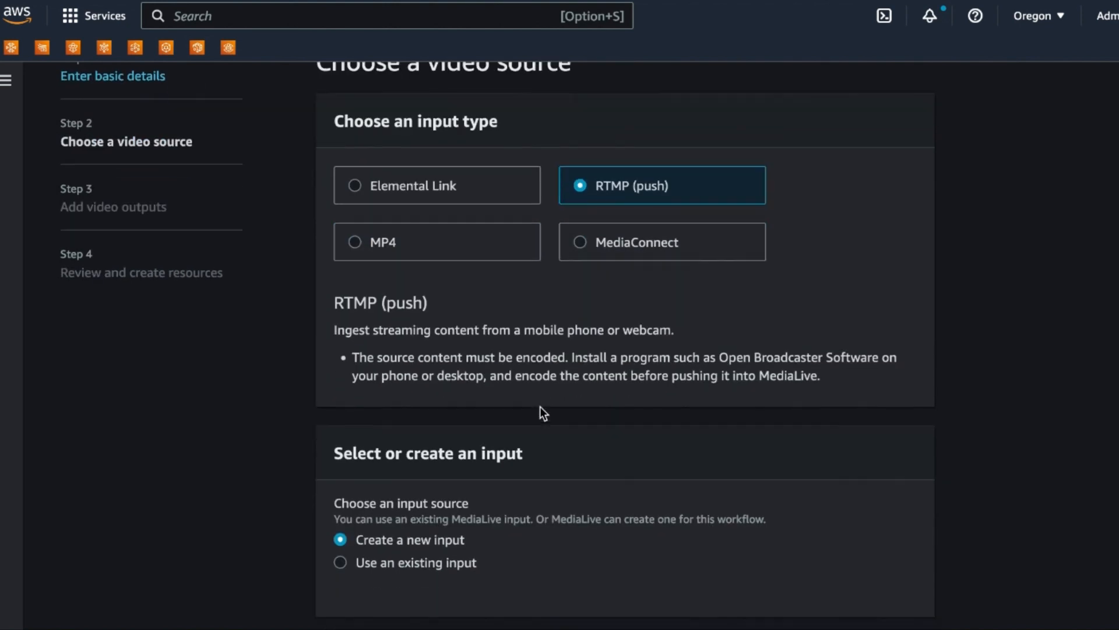
scroll(507, 464, "down", 2)
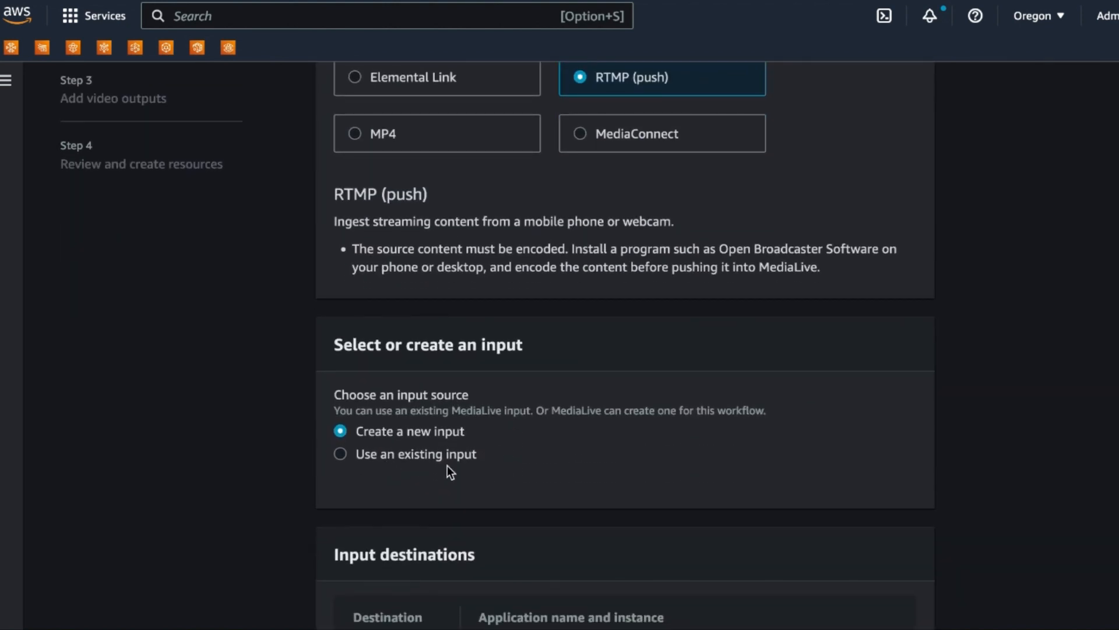
scroll(447, 465, "down", 1)
scroll(453, 418, "down", 5)
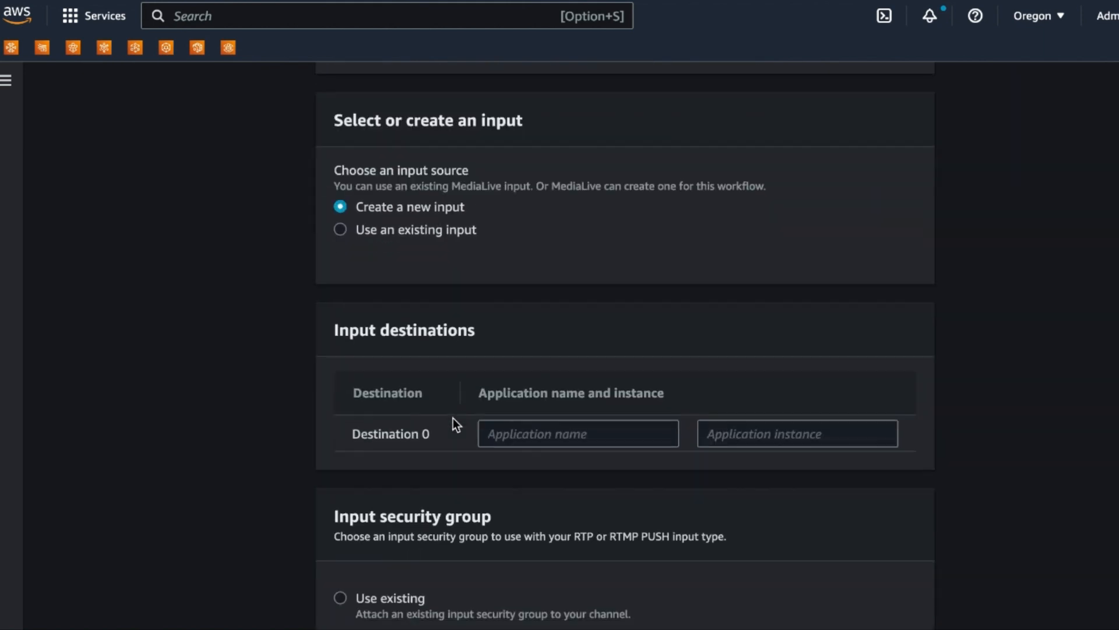
left_click(560, 408)
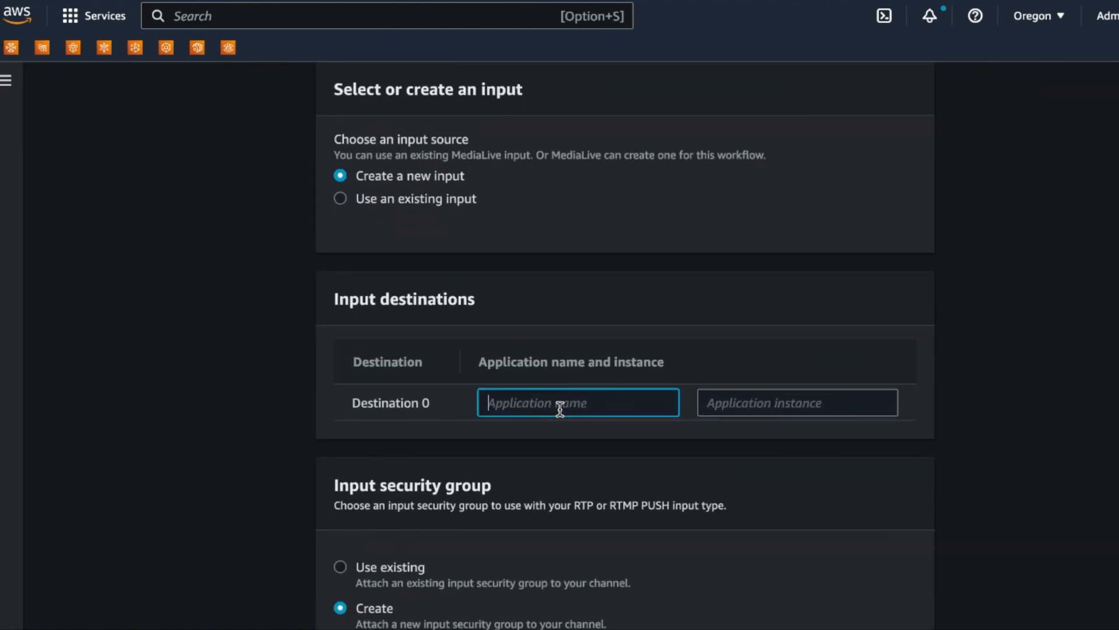
type("obs")
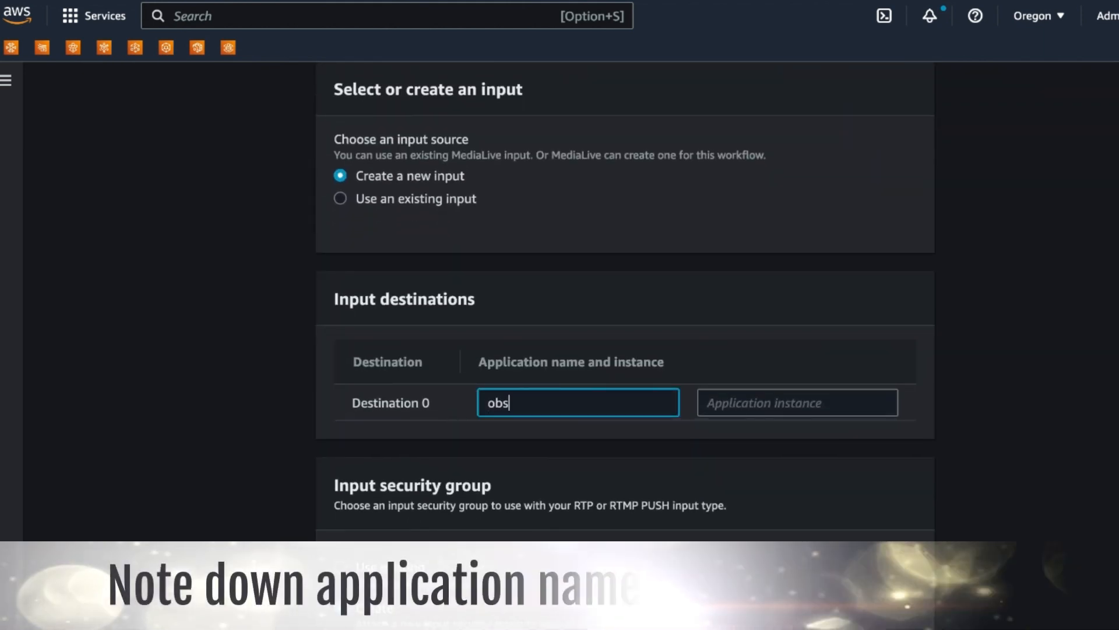
left_click(756, 402)
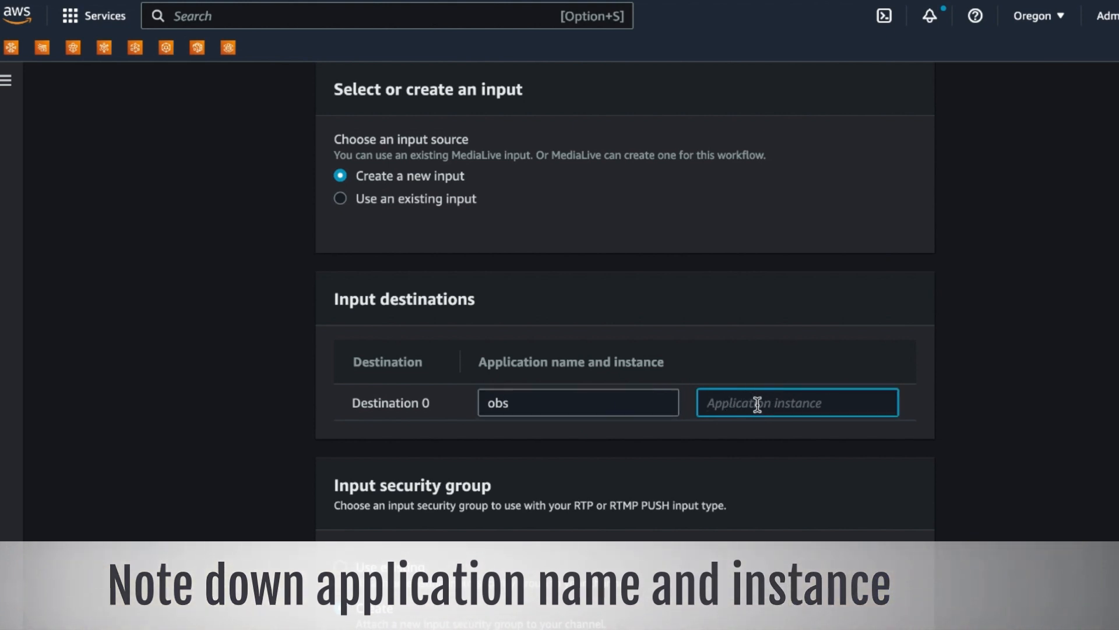
type("a")
Step: Create a new input security group with the CIDR block 0.0.0.0/0
scroll(751, 459, "down", 1)
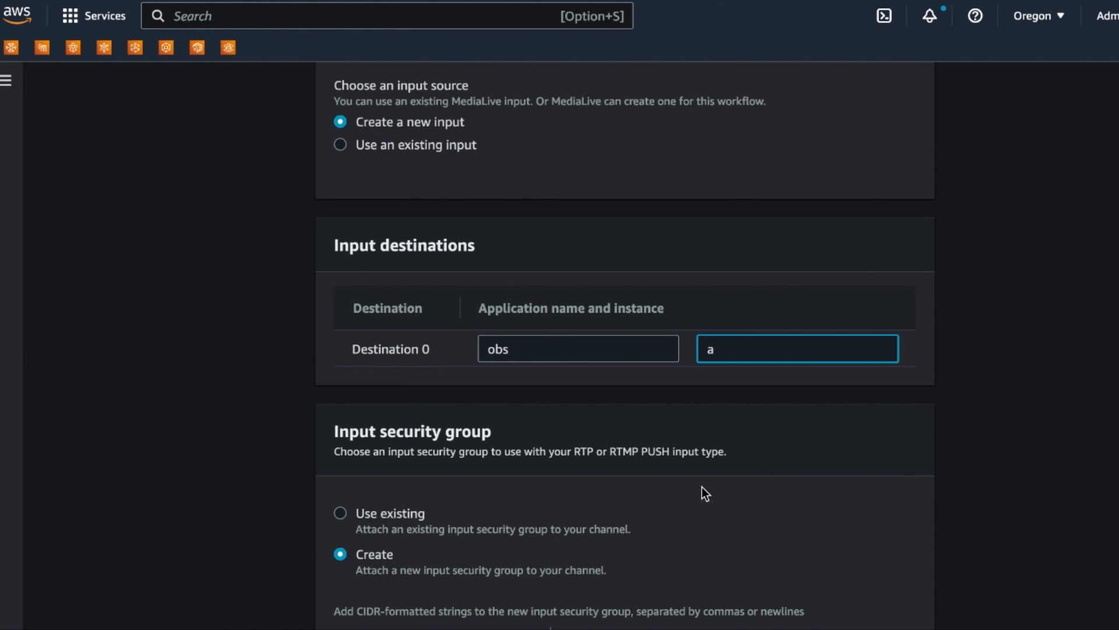
scroll(701, 488, "down", 1)
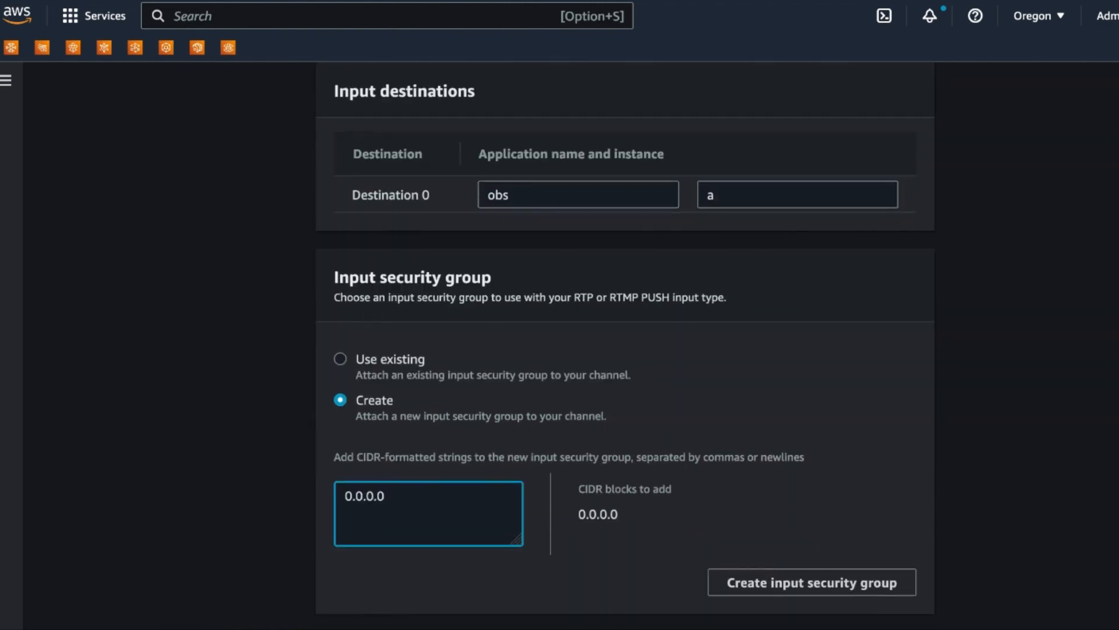
type("/0")
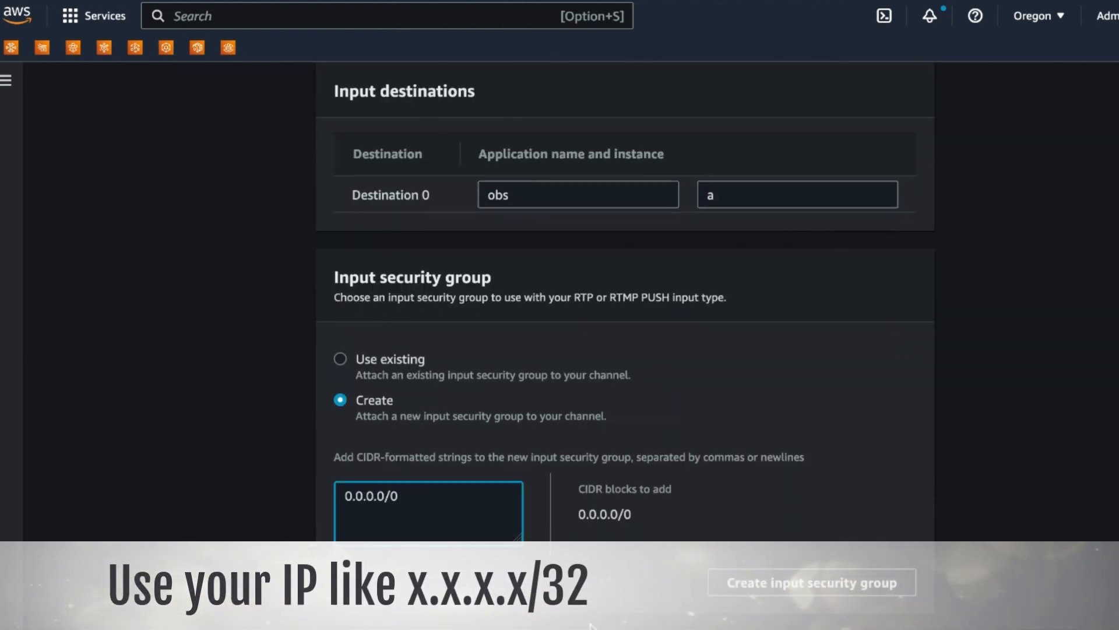
left_click(782, 587)
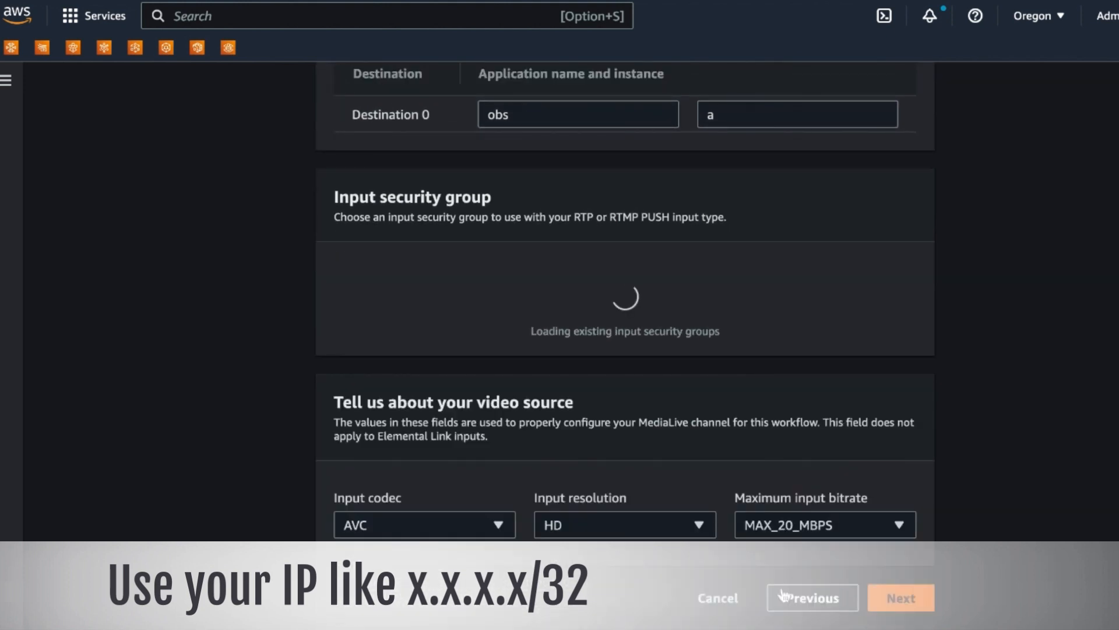
Step: Set the video source's maximum input bitrate to MAX_10_MBPS and input resolution to SD, and continue to the video outputs
scroll(781, 588, "down", 2)
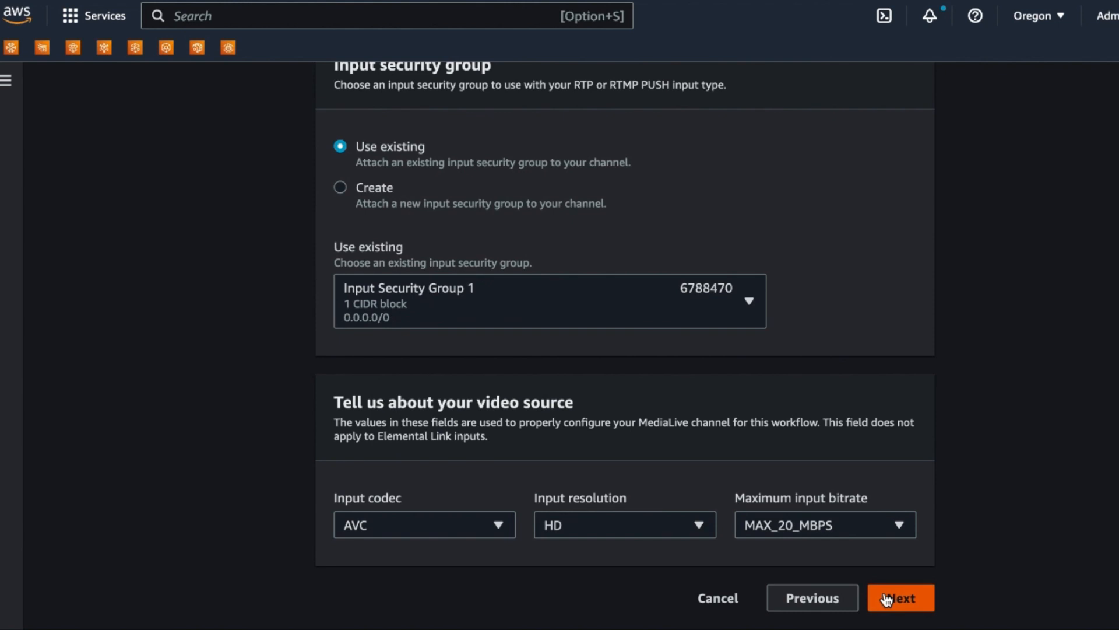
left_click(843, 525)
left_click(797, 445)
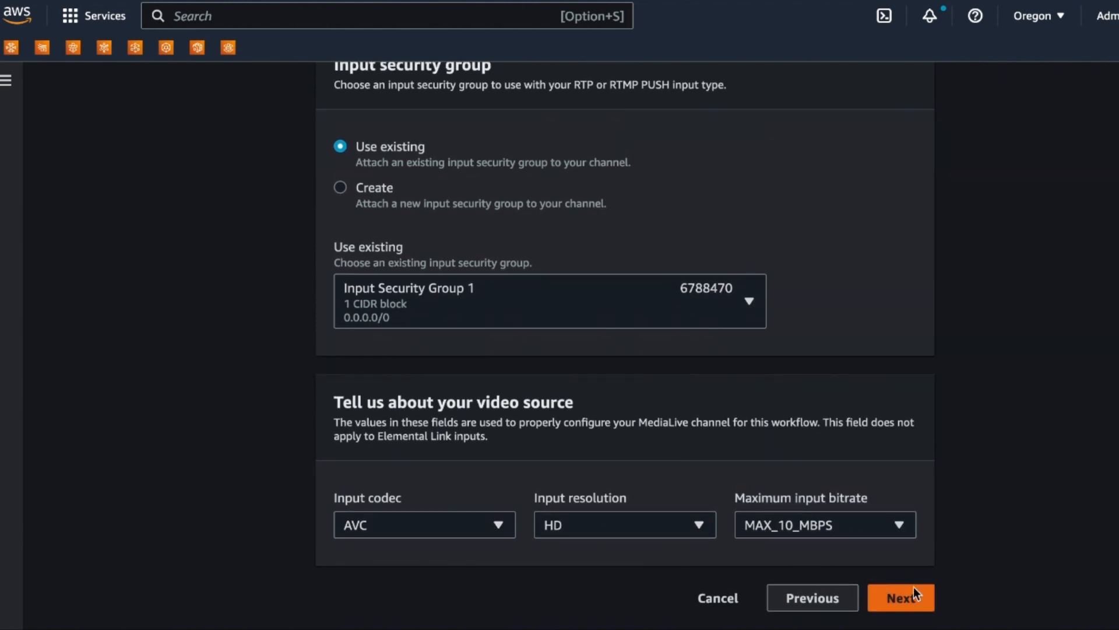
left_click(698, 526)
left_click(636, 453)
left_click(902, 601)
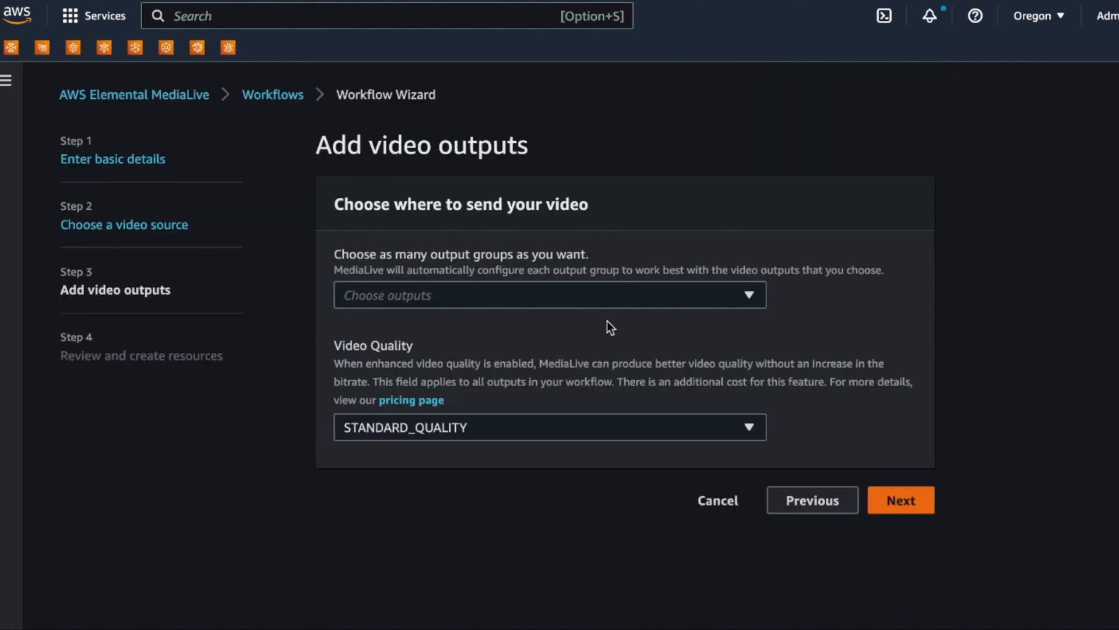
Step: Add MediaPackage as the output group for the workflow's video
left_click(588, 296)
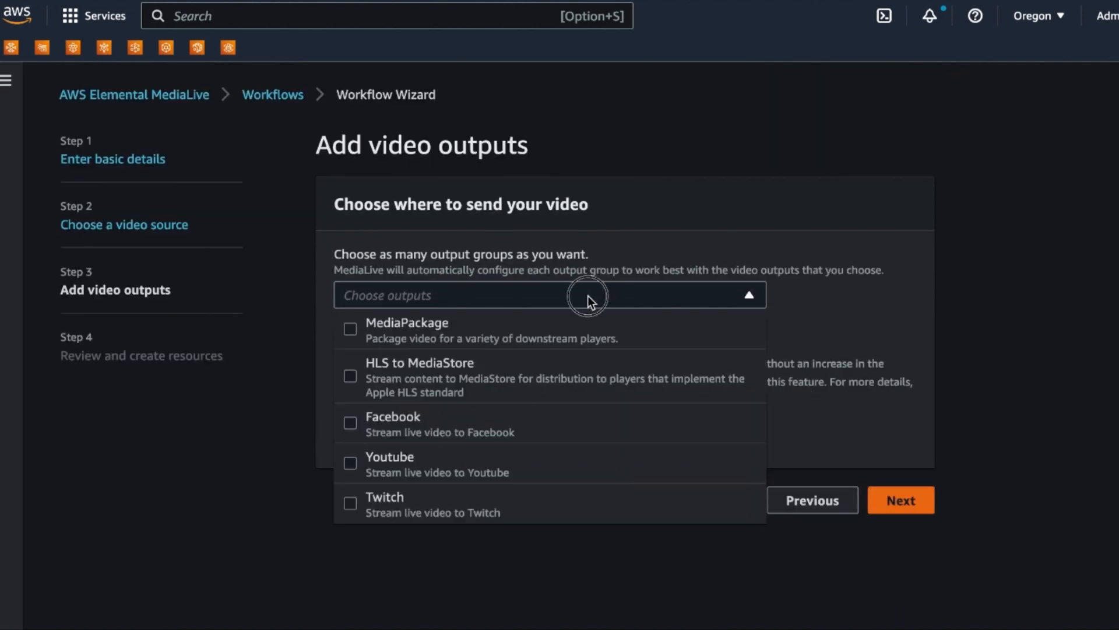
left_click(351, 328)
scroll(531, 400, "down", 1)
left_click(734, 307)
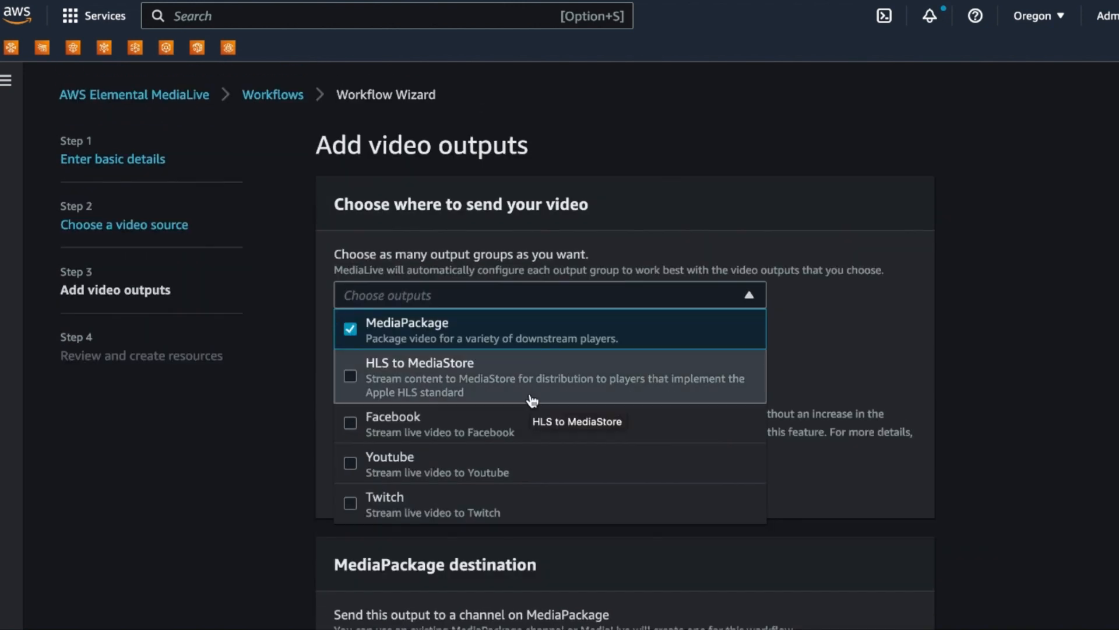
scroll(532, 399, "down", 1)
left_click(802, 302)
Step: Remove the 720p60 rendition from the MediaPackage destination and continue to the review step
scroll(479, 344, "down", 1)
scroll(470, 392, "down", 3)
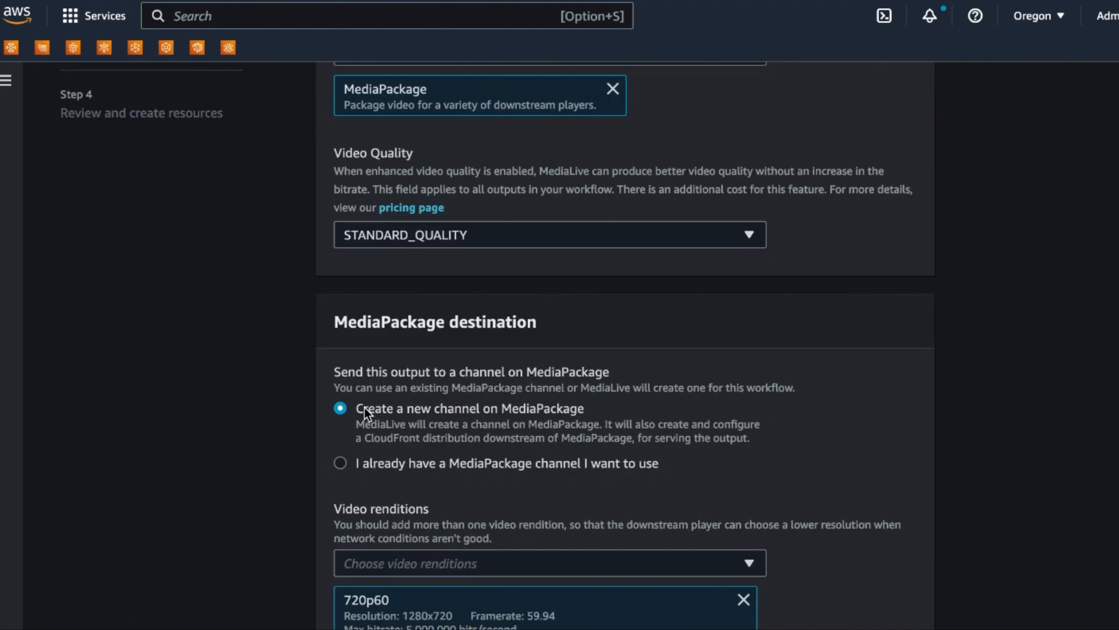
scroll(459, 420, "down", 2)
scroll(404, 475, "down", 2)
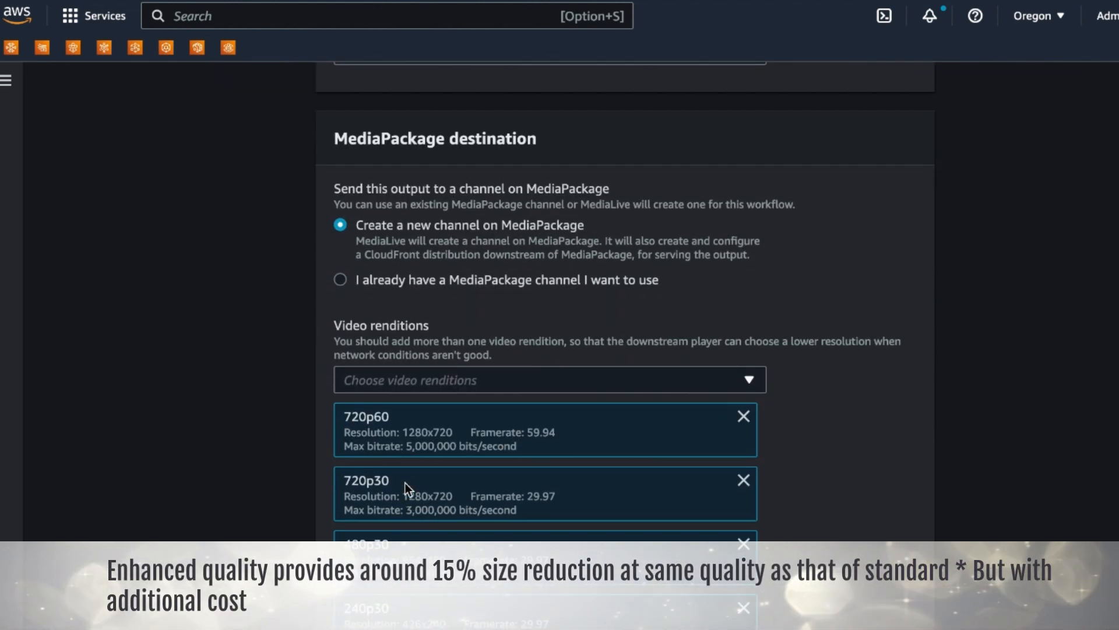
scroll(437, 444, "down", 3)
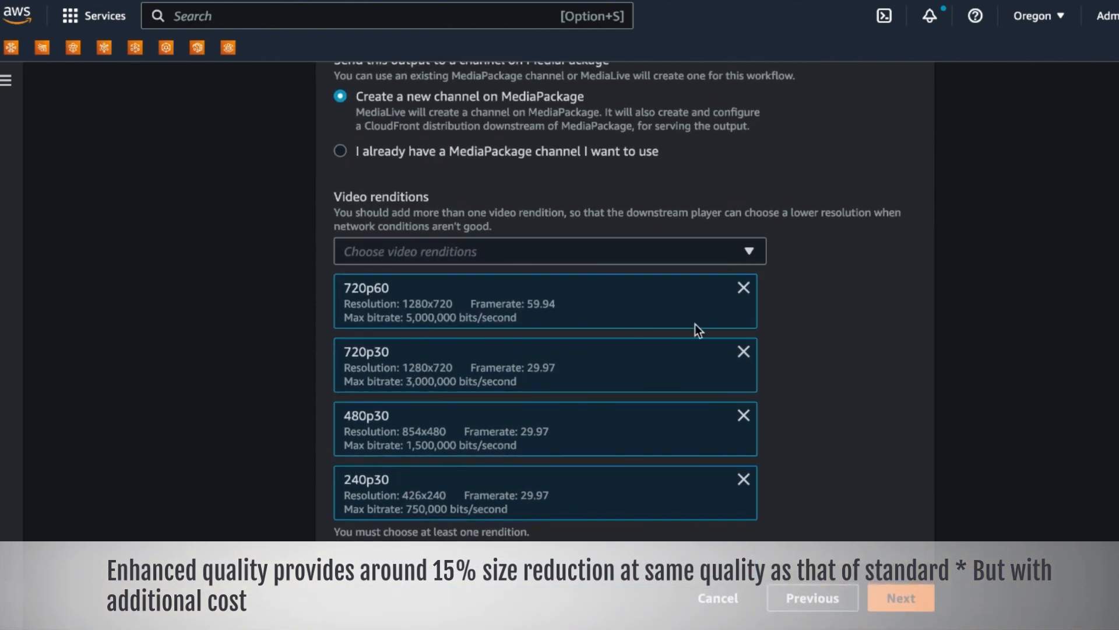
left_click(743, 289)
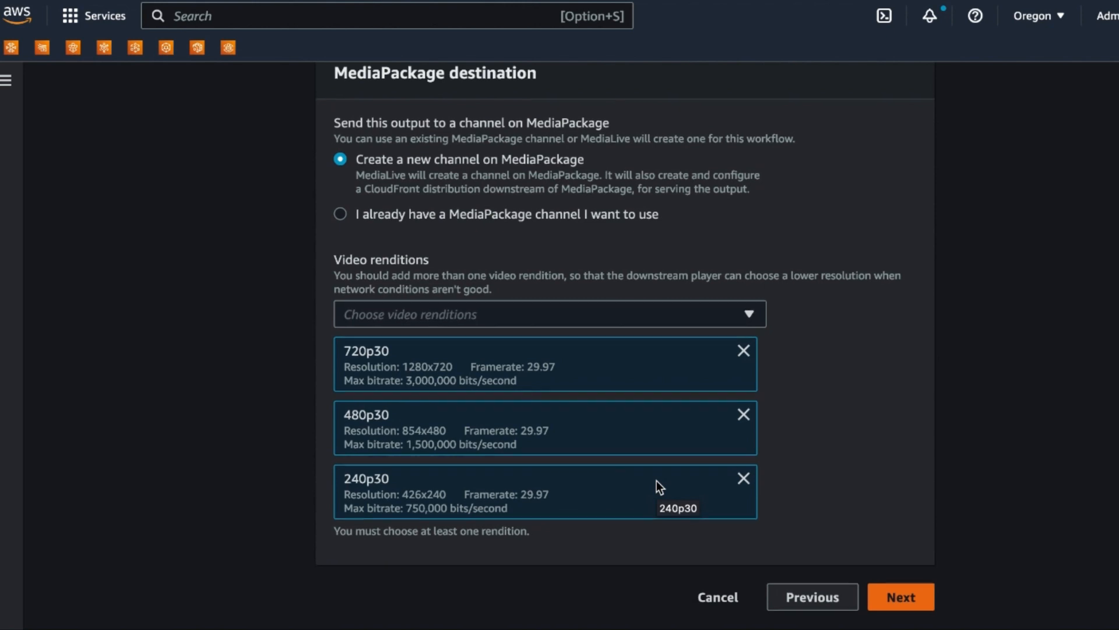
left_click(923, 599)
Step: Review the workflow settings and confirm the creation of the workflow resources
scroll(659, 421, "down", 10)
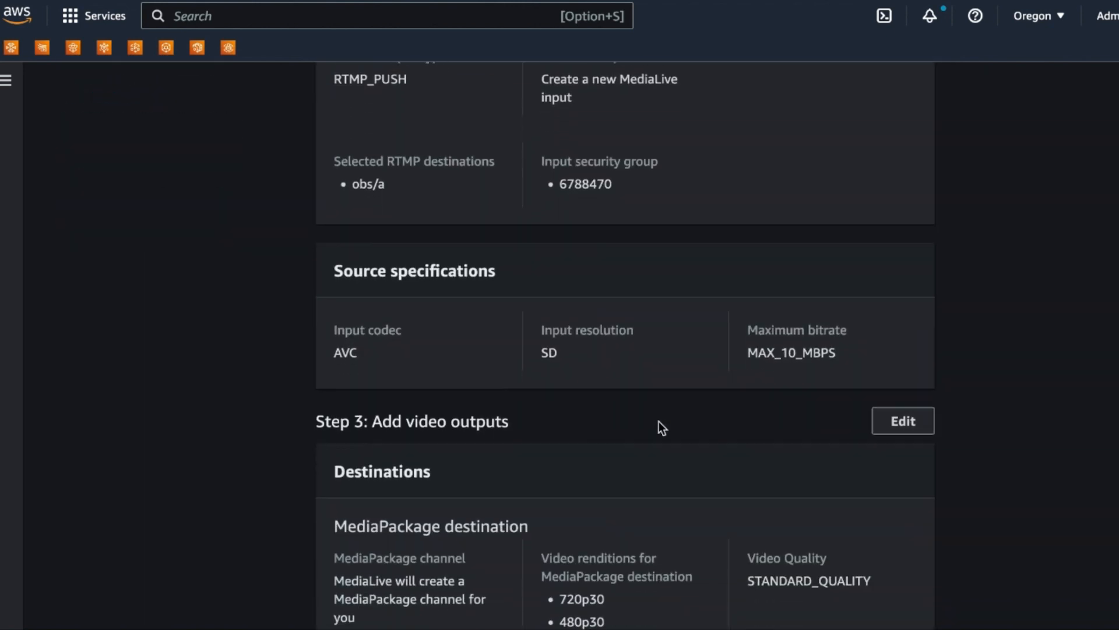
left_click(825, 598)
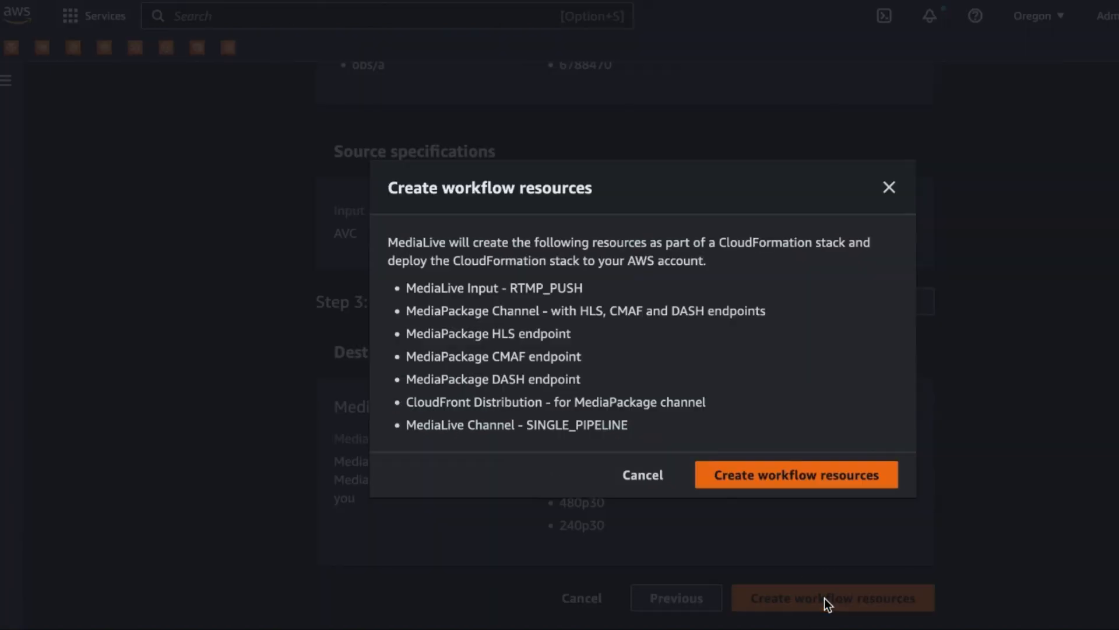
left_click(808, 471)
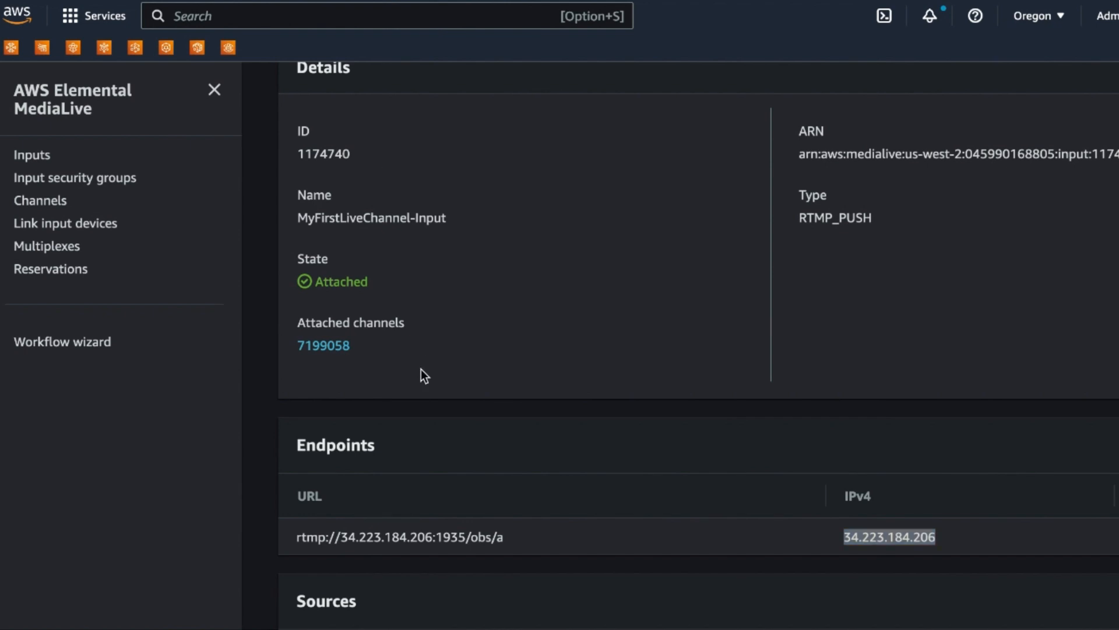
Step: Switch to OBS and hide the MyCam source in the scene
key("super+space")
type("obs")
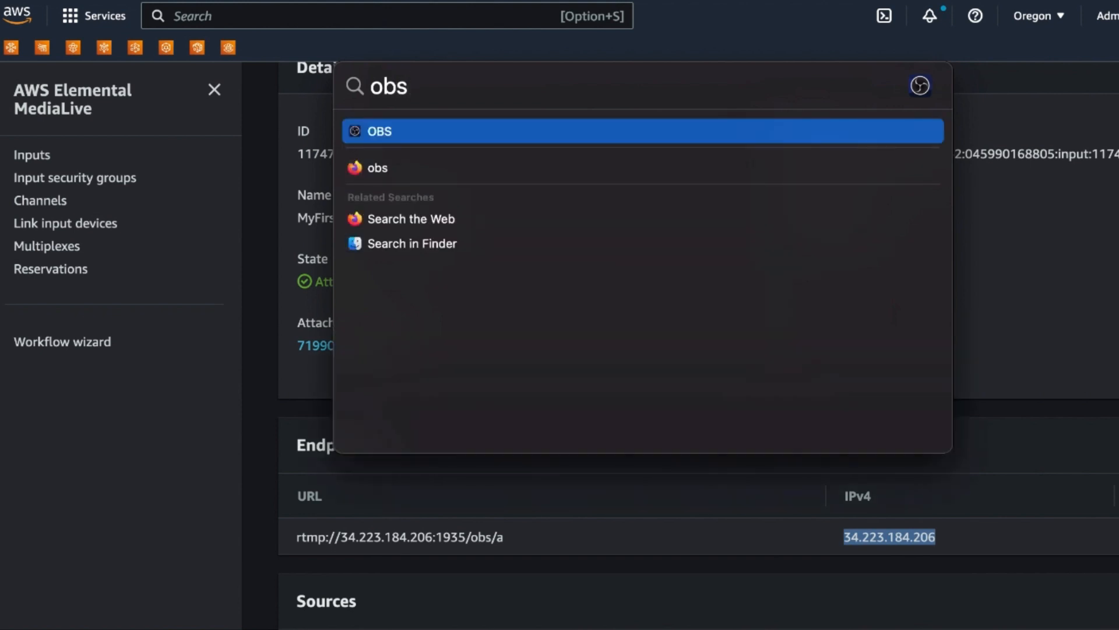
left_click(377, 129)
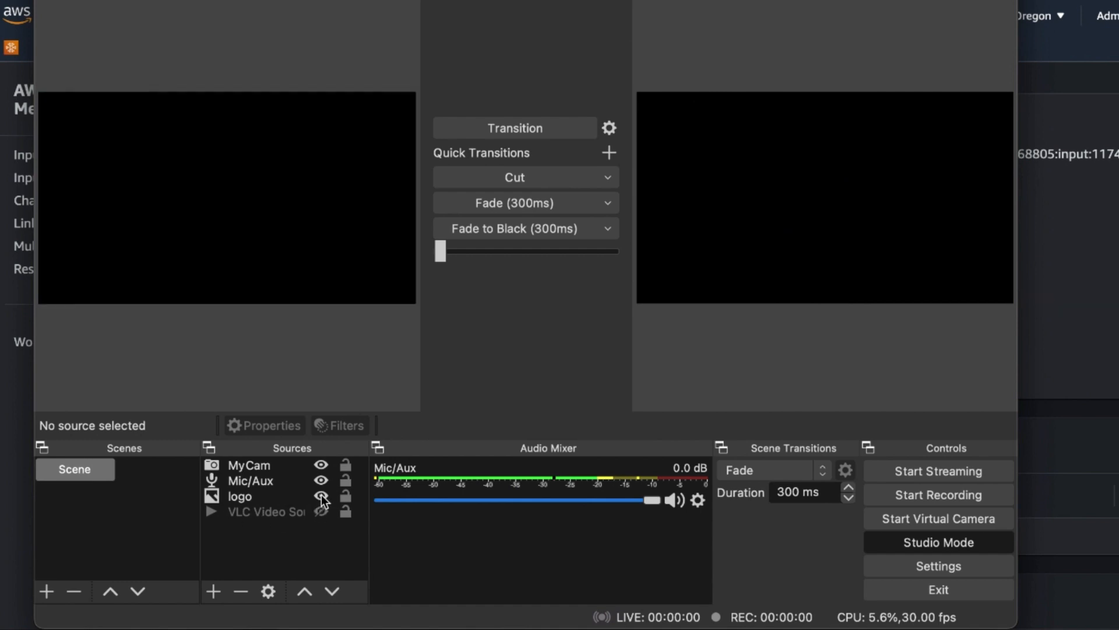
left_click(320, 468)
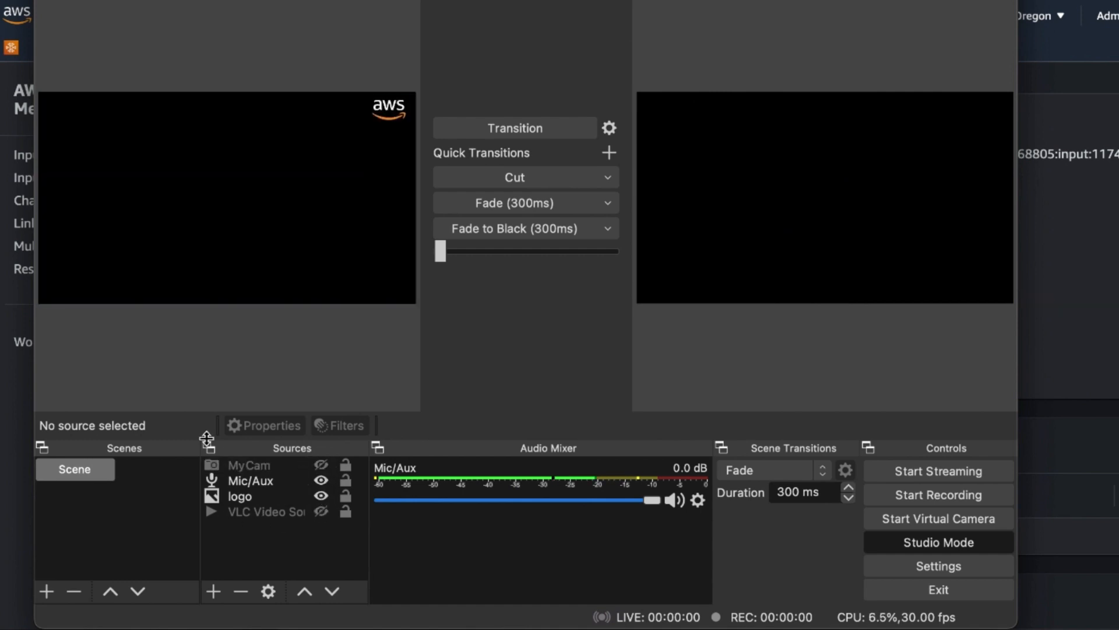
Step: Add a new Window Capture source named ClockCapture to the scene
left_click(214, 591)
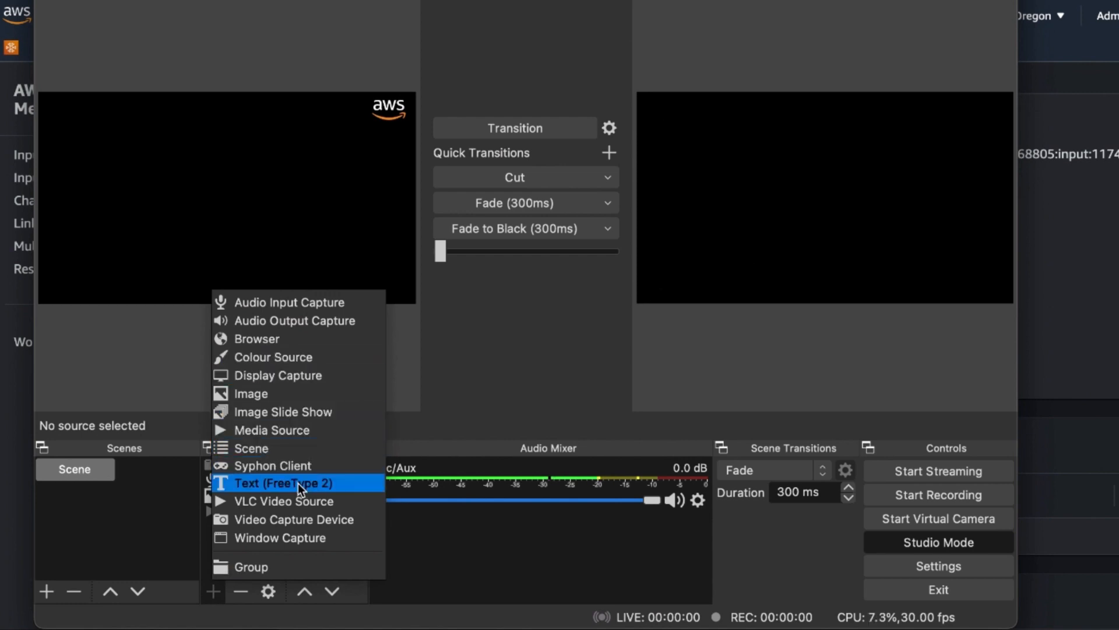
left_click(300, 537)
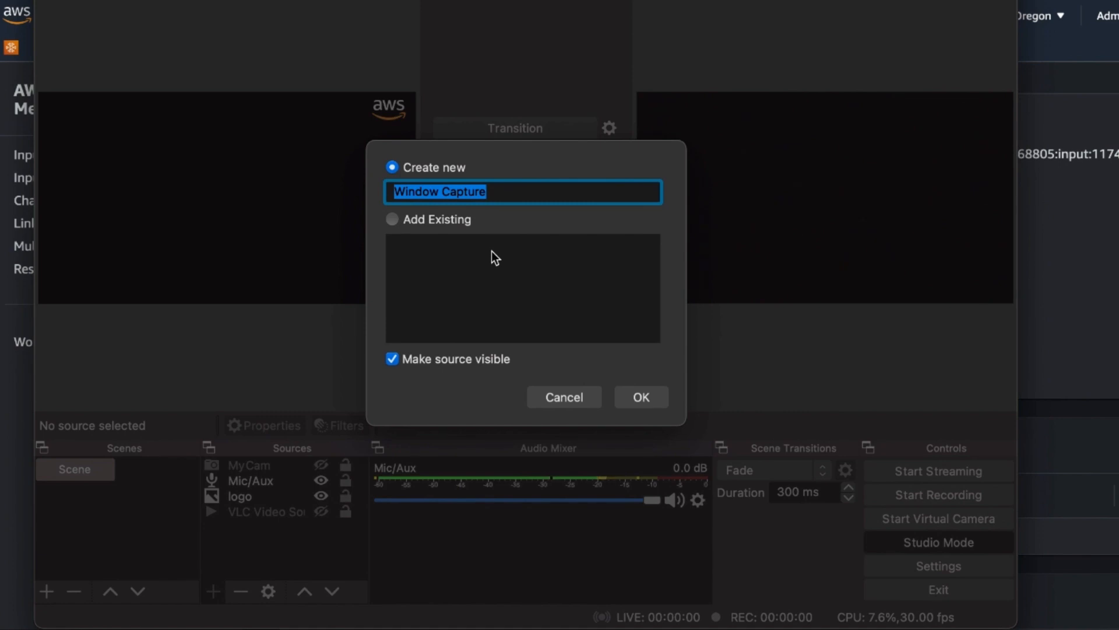
type("ClockCapture")
left_click(622, 394)
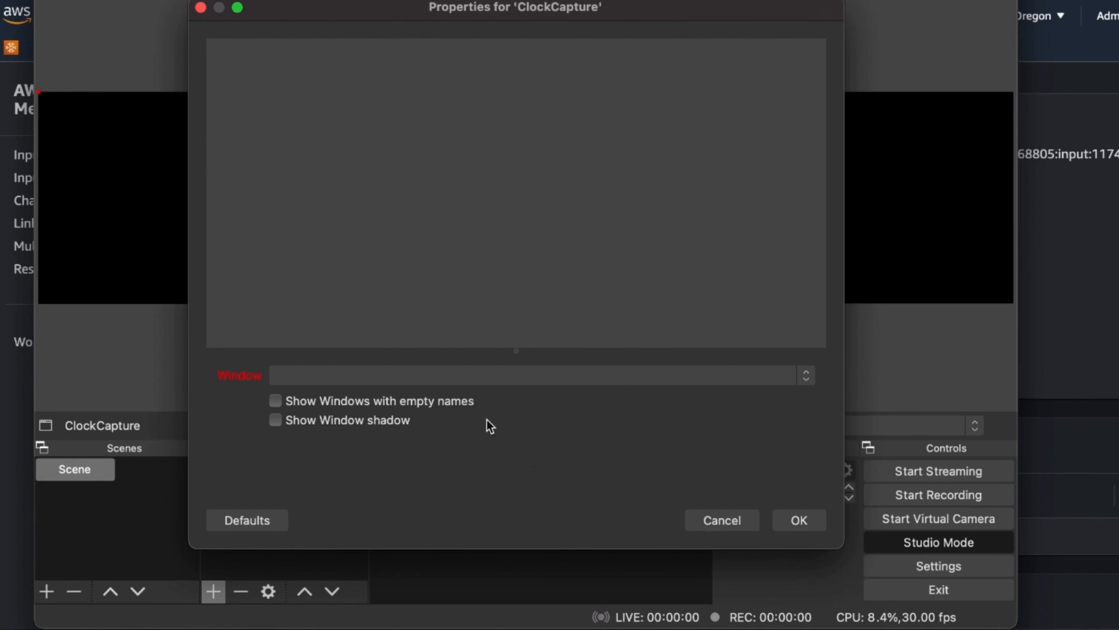
Step: Capture the Google Chrome "Exact Time Clock Now" window in ClockCapture and transition the scene to the program output
left_click(479, 376)
left_click(426, 272)
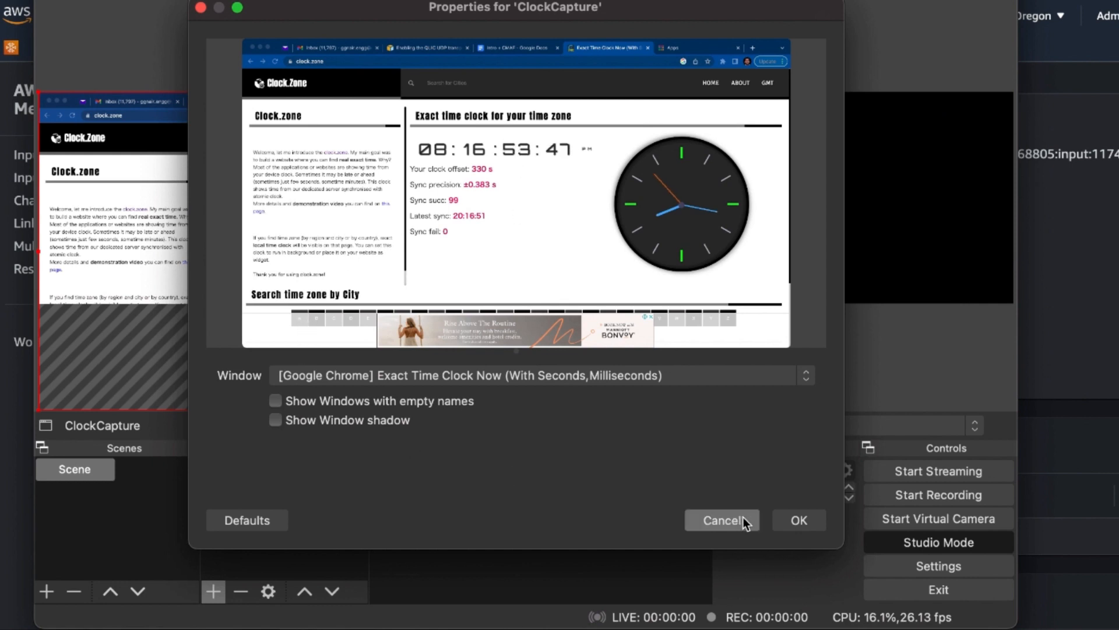
left_click(814, 516)
left_click(472, 128)
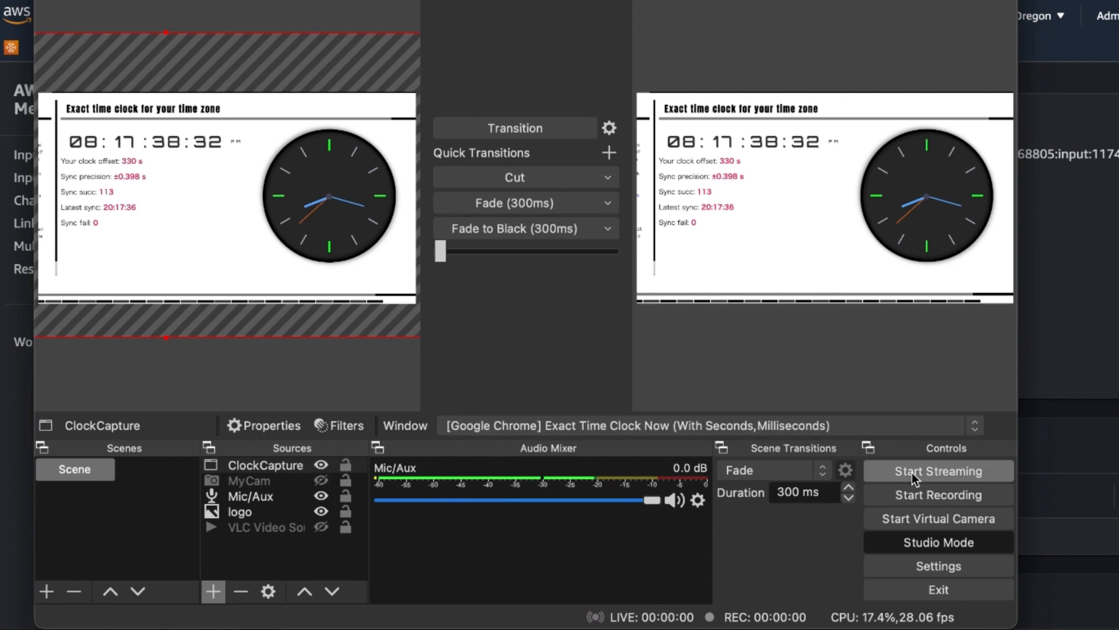
Step: In the stream settings, change the protocol of the custom server address to rtmp://
left_click(948, 569)
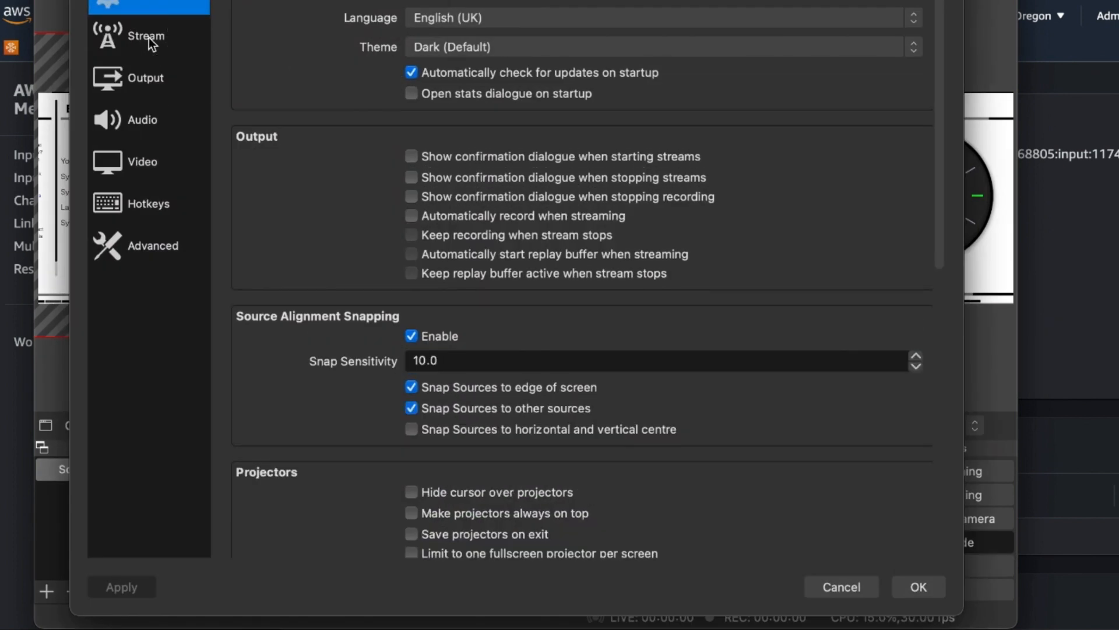
left_click(147, 36)
left_click(526, 34)
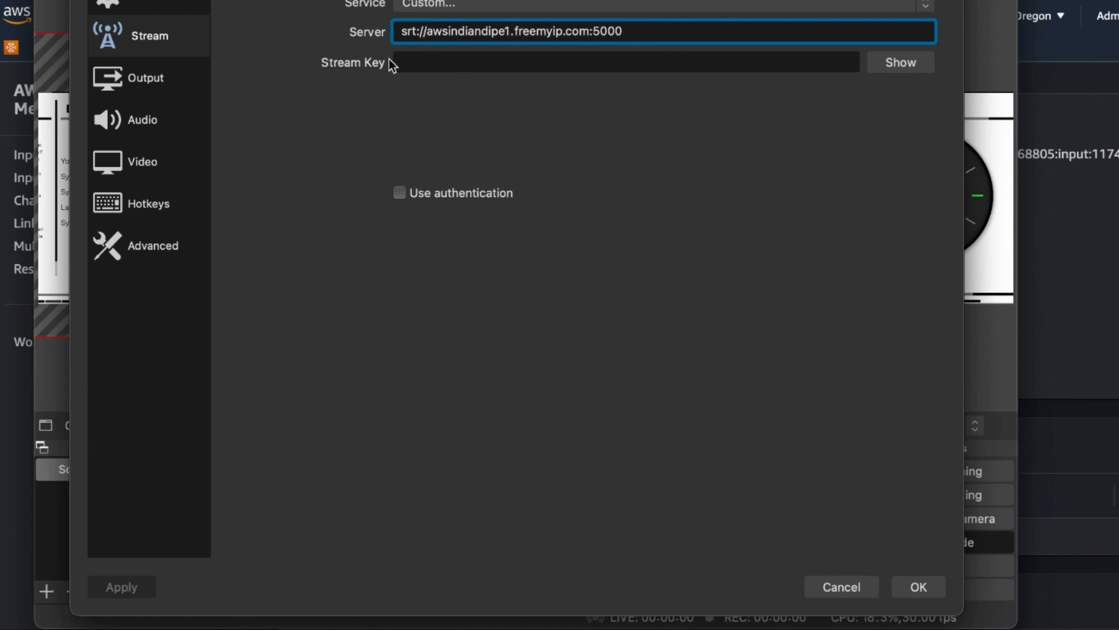
key("BackSpace")
key("BackSpace")
key("BackSpace")
key("BackSpace")
type("rtmp:")
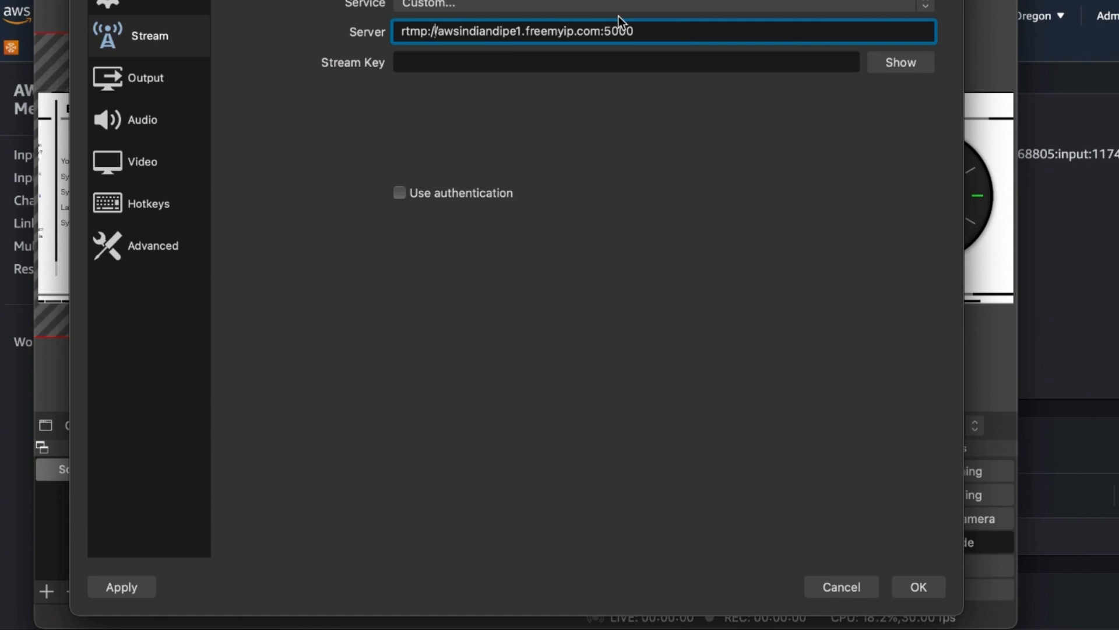
Step: Complete the stream server address as rtmp://34.223.184.206:1935/obs
left_click(599, 33, "shift")
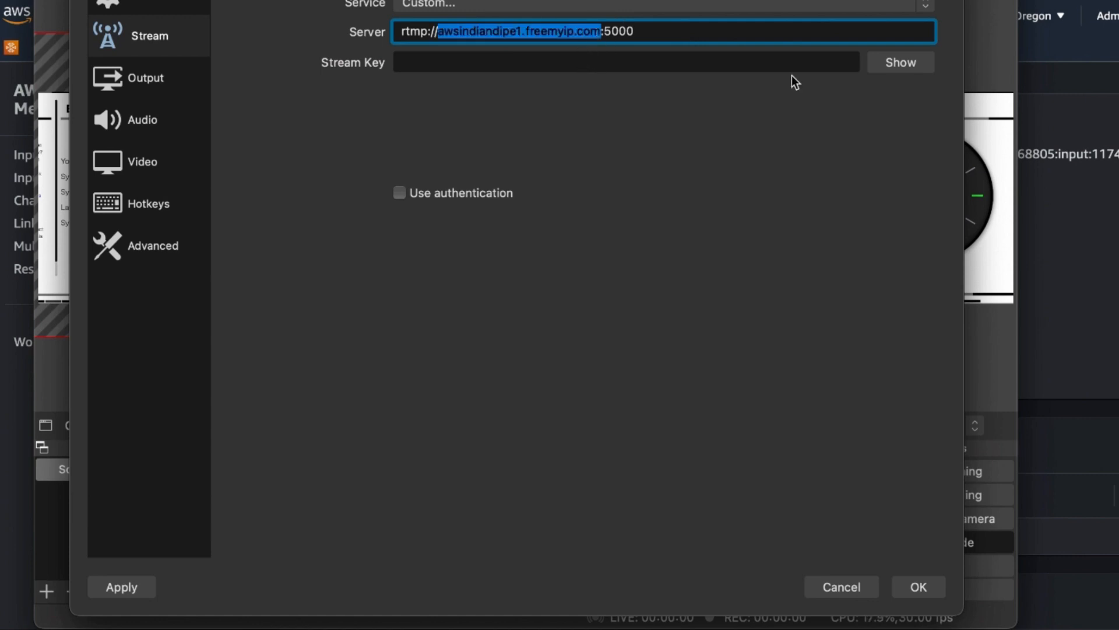
type("34.223.184.206")
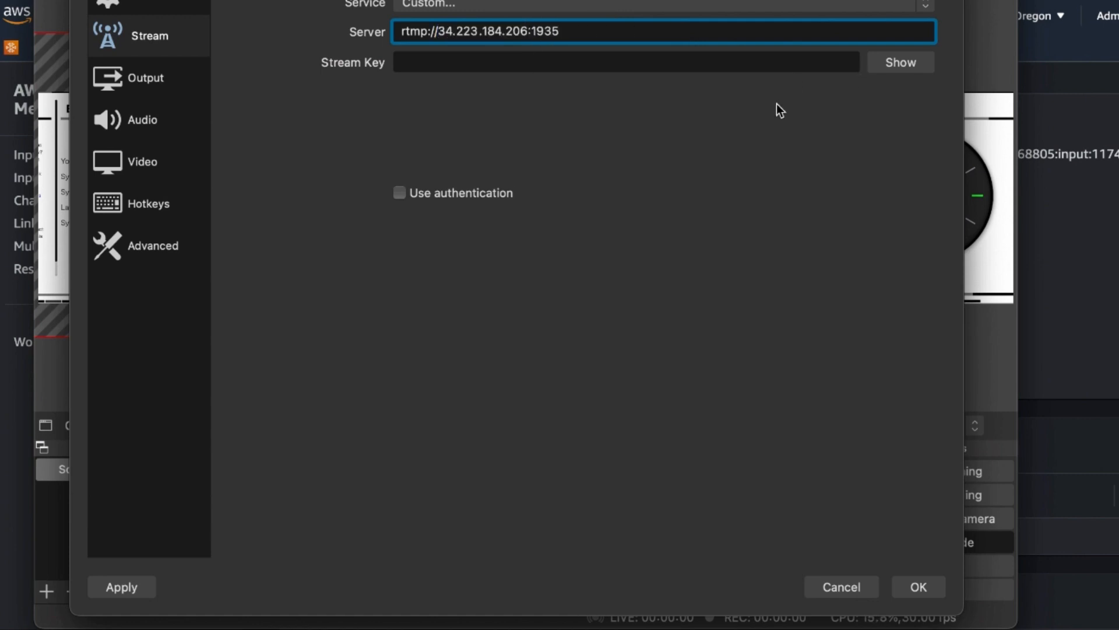
type("/")
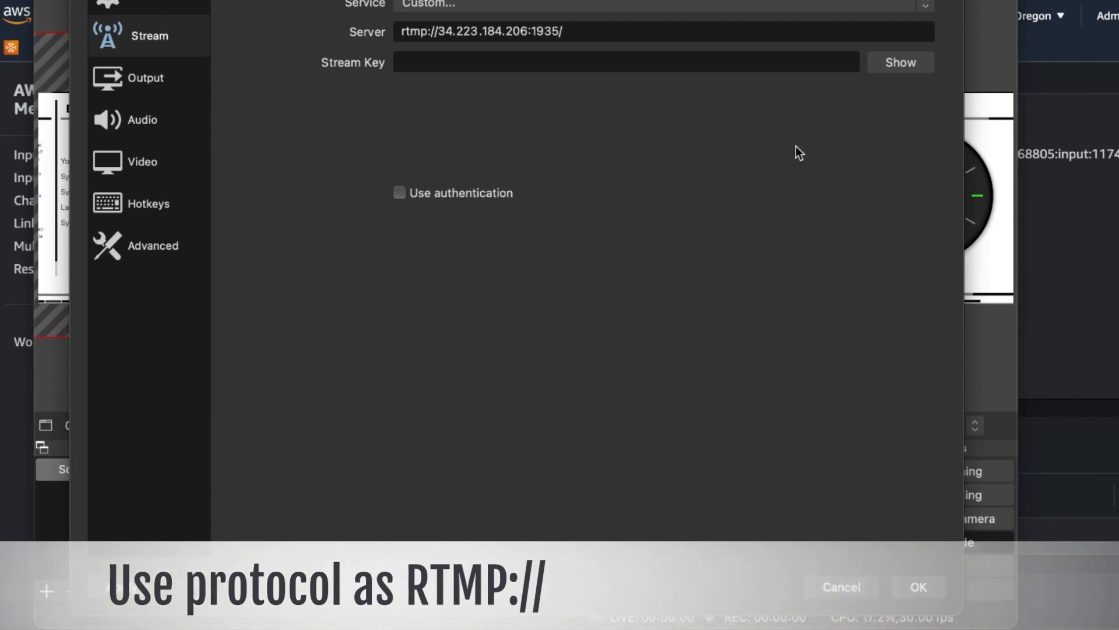
left_click(701, 32)
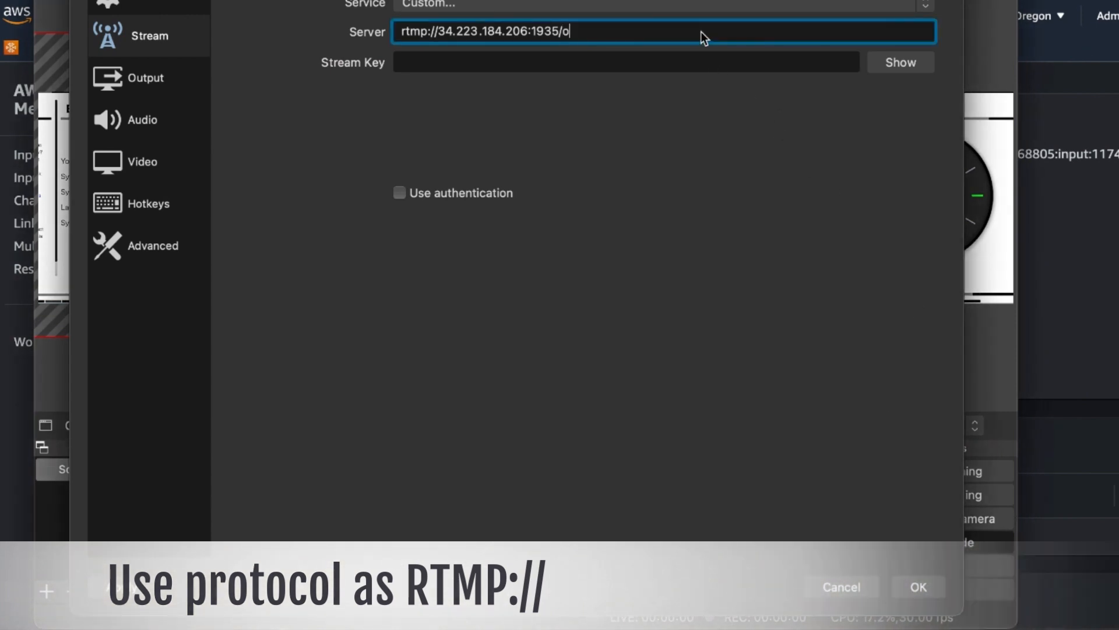
type("obs")
Step: Enter the application instance as the stream key, reveal it to check the entry, and save the stream settings
left_click(633, 64)
type("a")
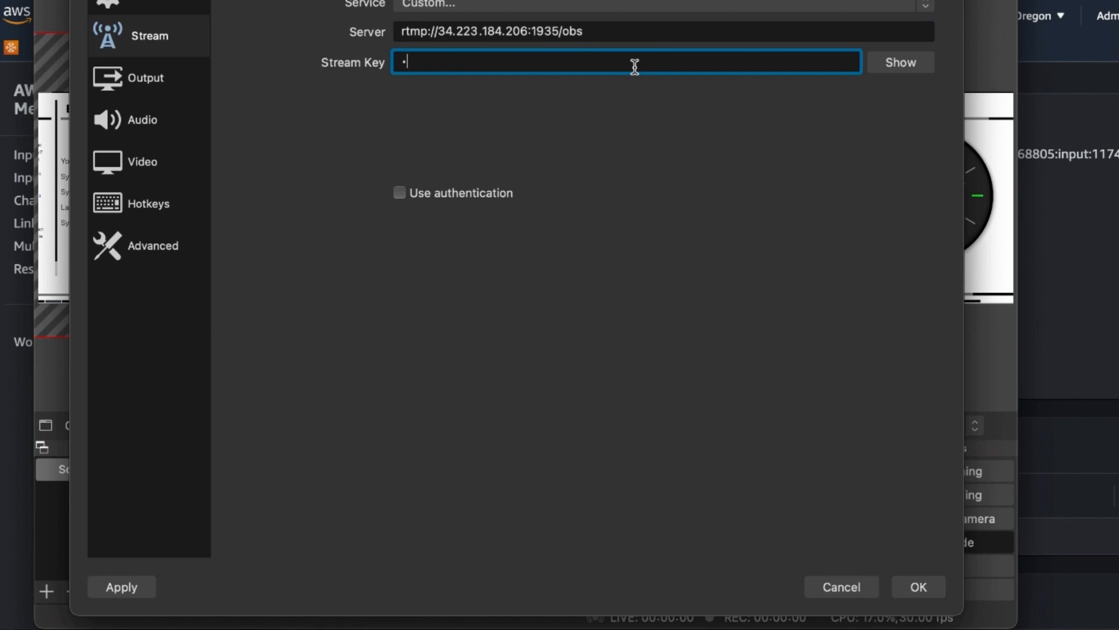
left_click(913, 63)
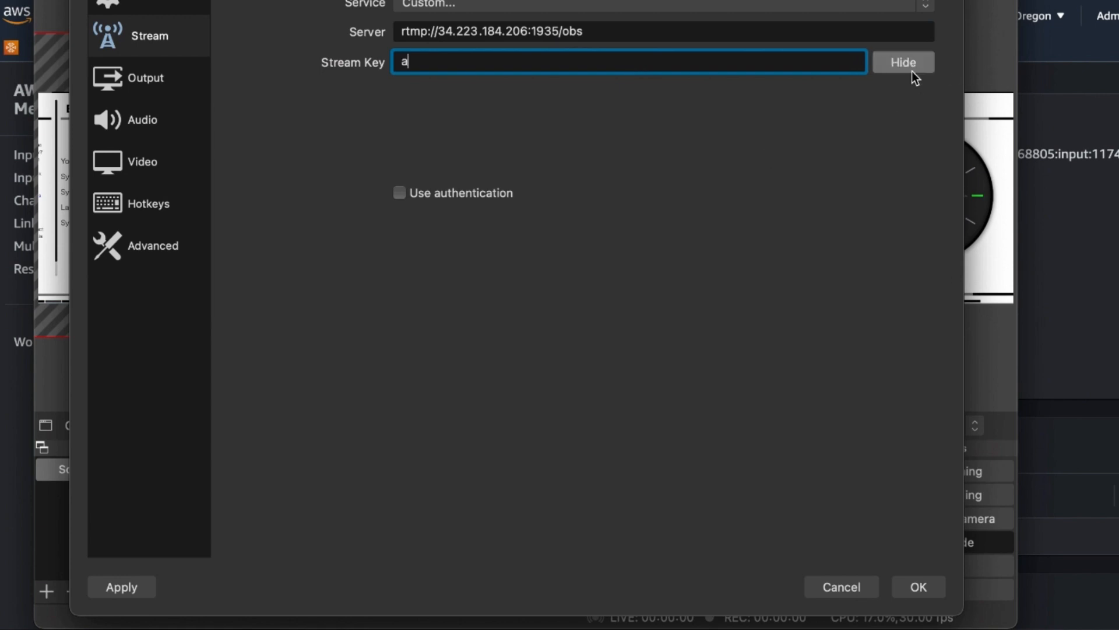
left_click(913, 62)
left_click(913, 62)
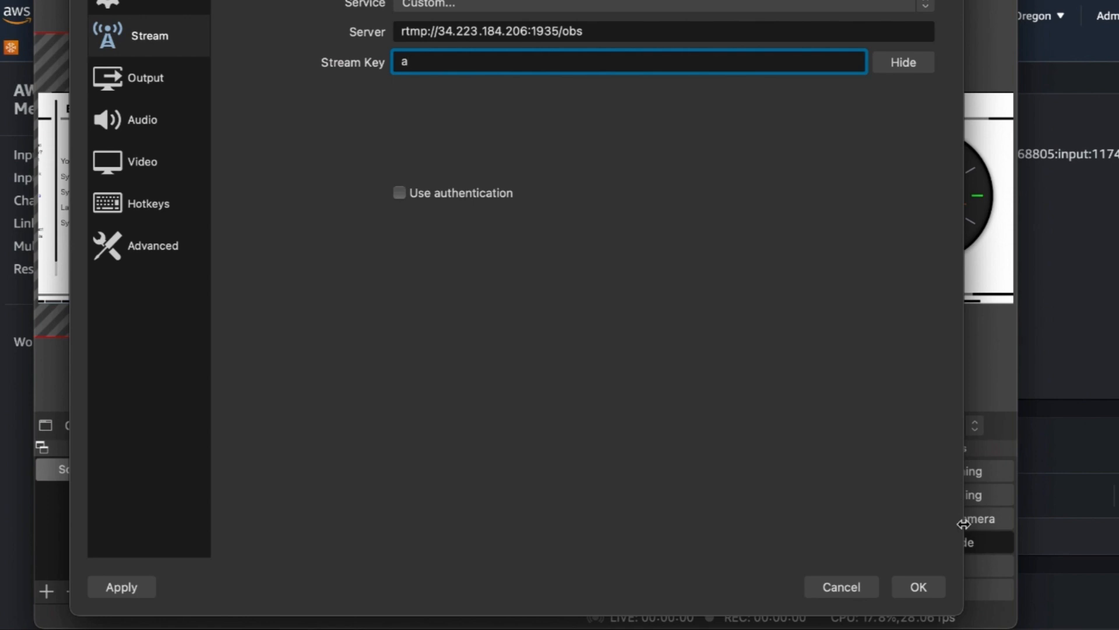
left_click(938, 591)
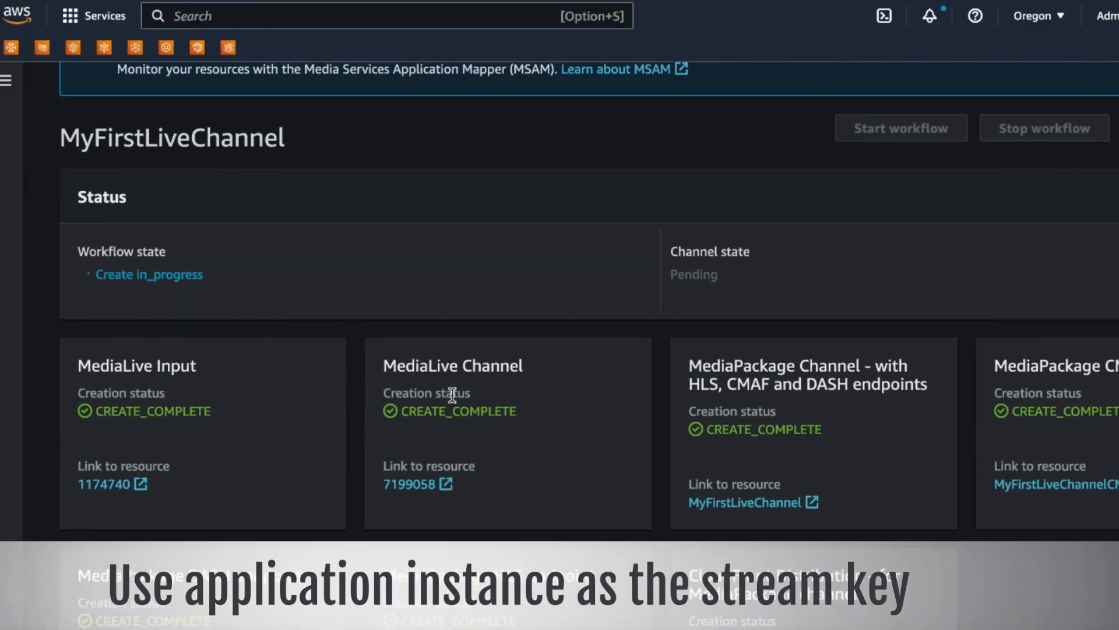
Step: Go through the workflow's MediaLive input to its attached channel and start MyFirstLiveChannel
scroll(452, 394, "down", 2)
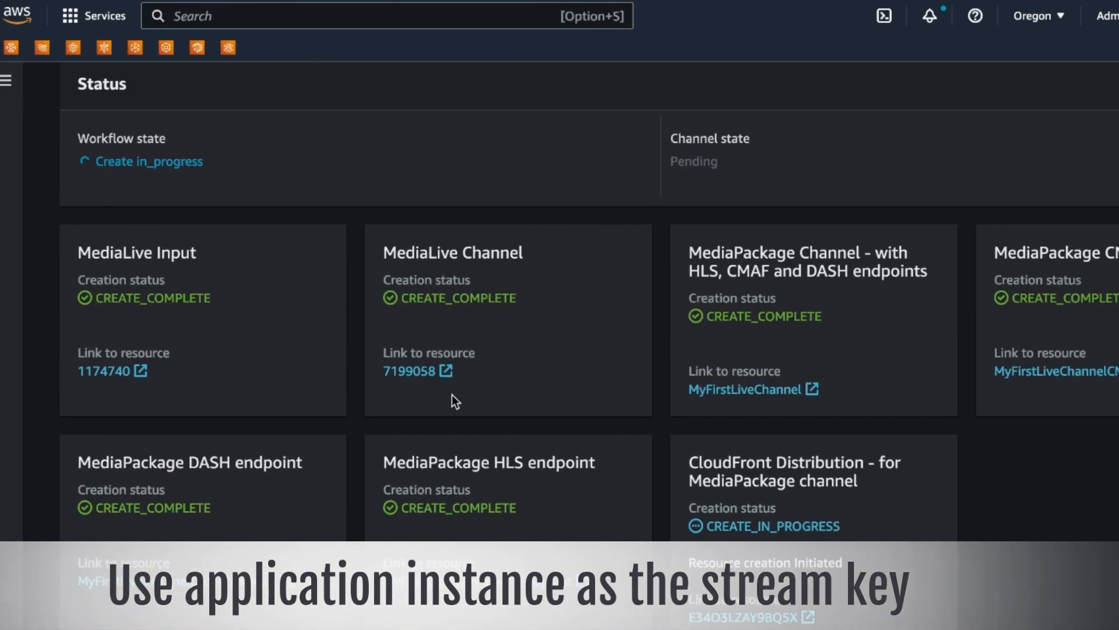
left_click(127, 373)
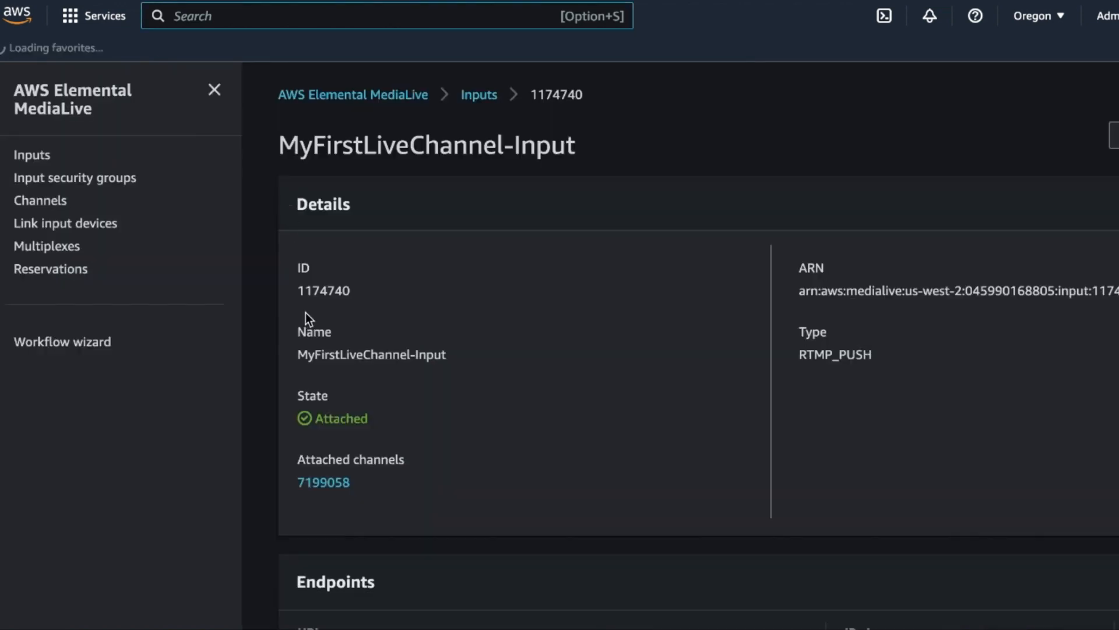
left_click(327, 484)
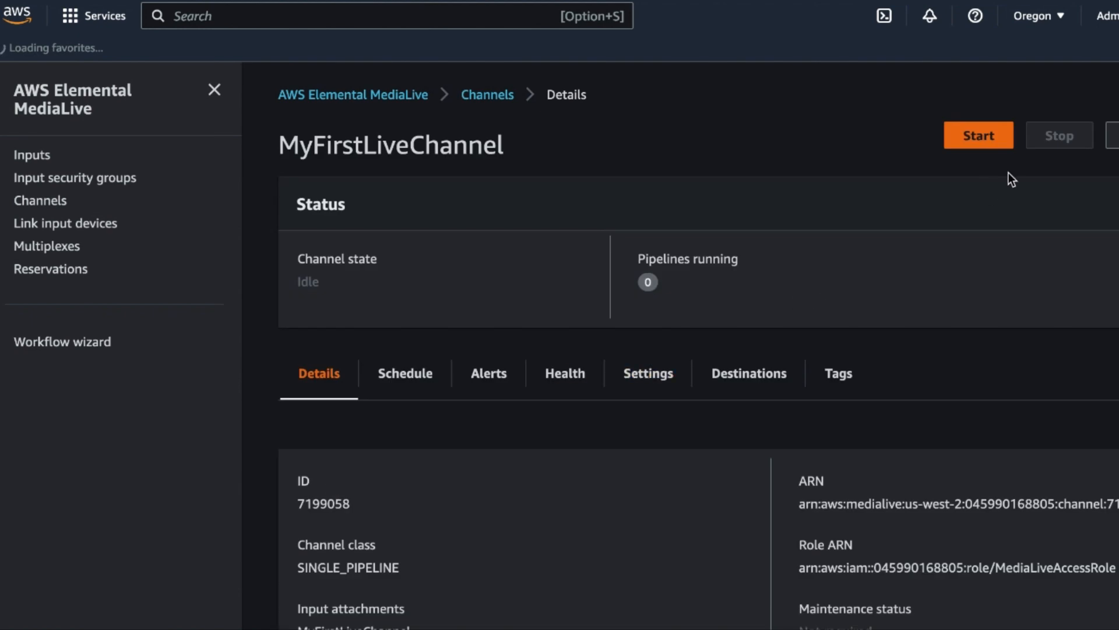
left_click(963, 144)
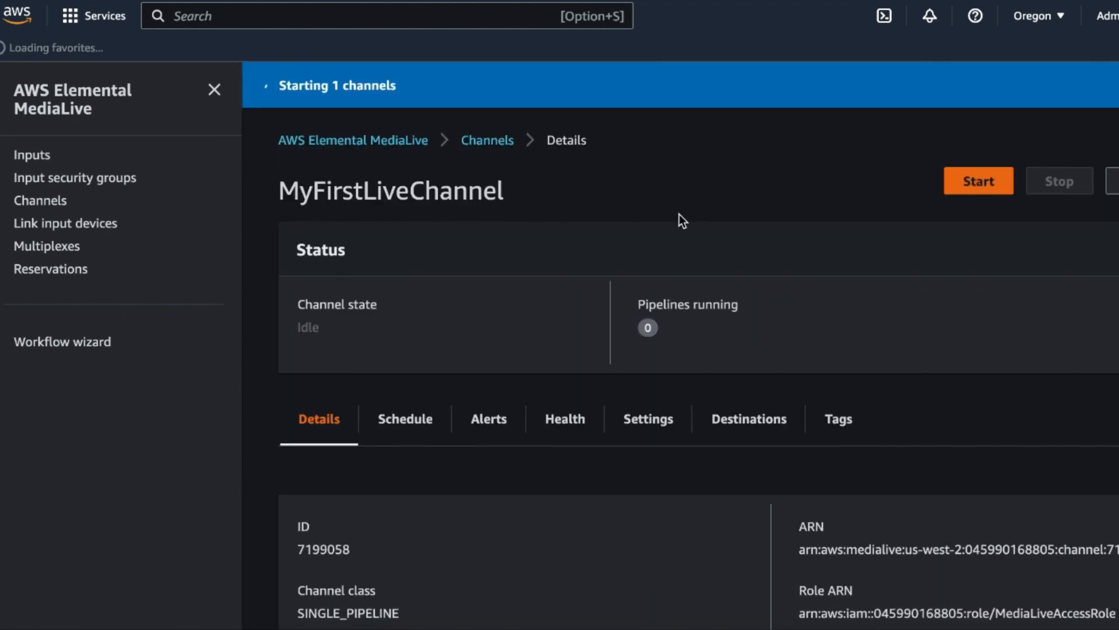
left_click_drag(281, 85, 415, 91)
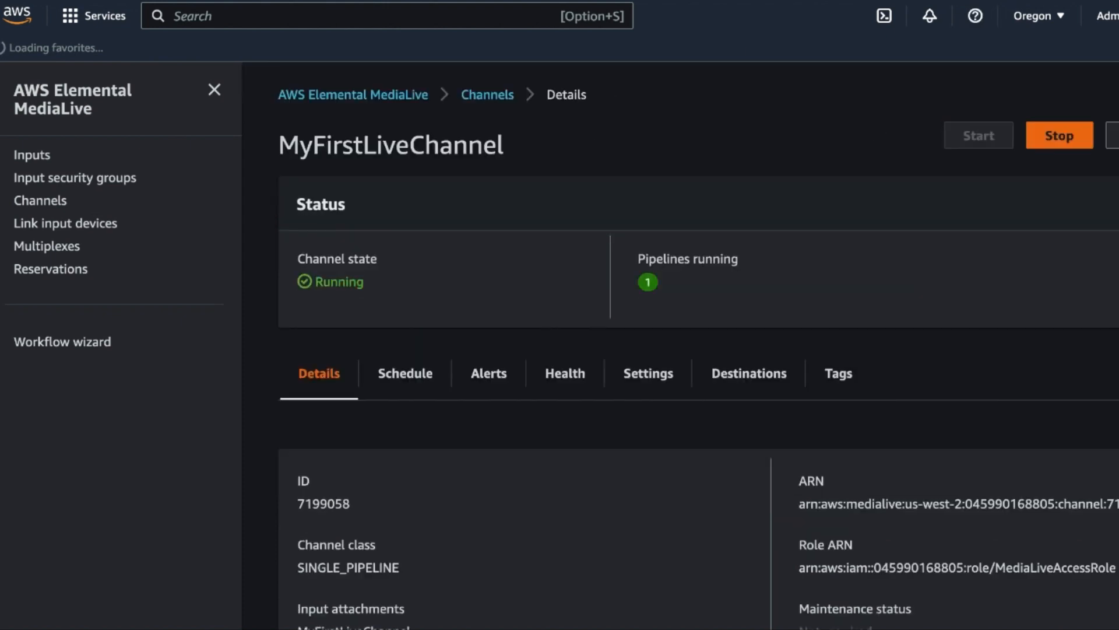
Step: Switch to OBS and start streaming to the RTMP server
key("super+Tab")
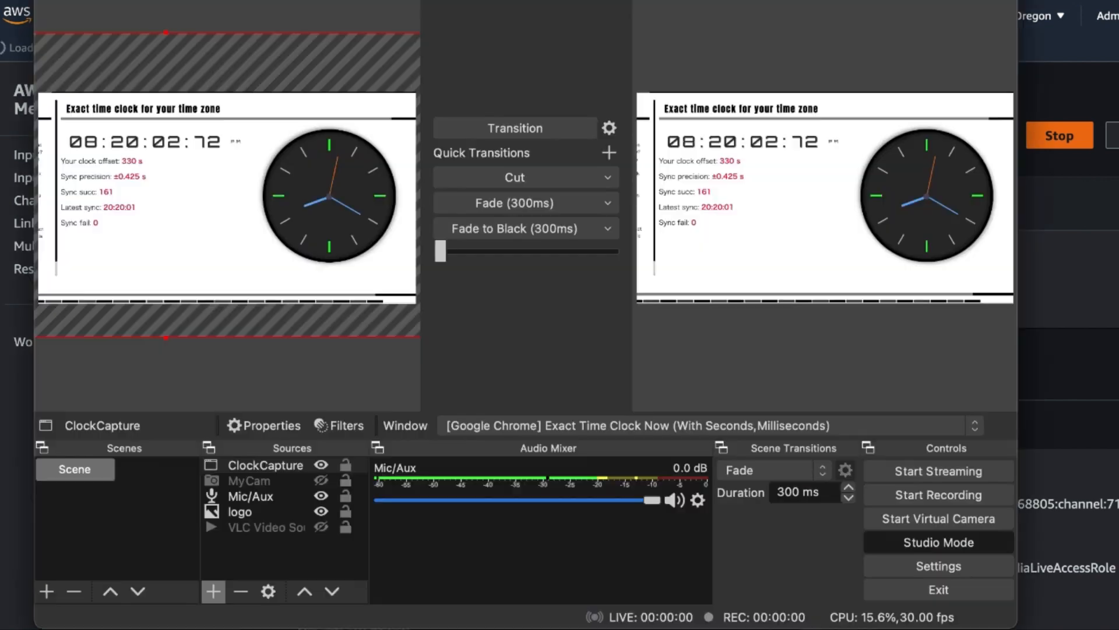
left_click(951, 474)
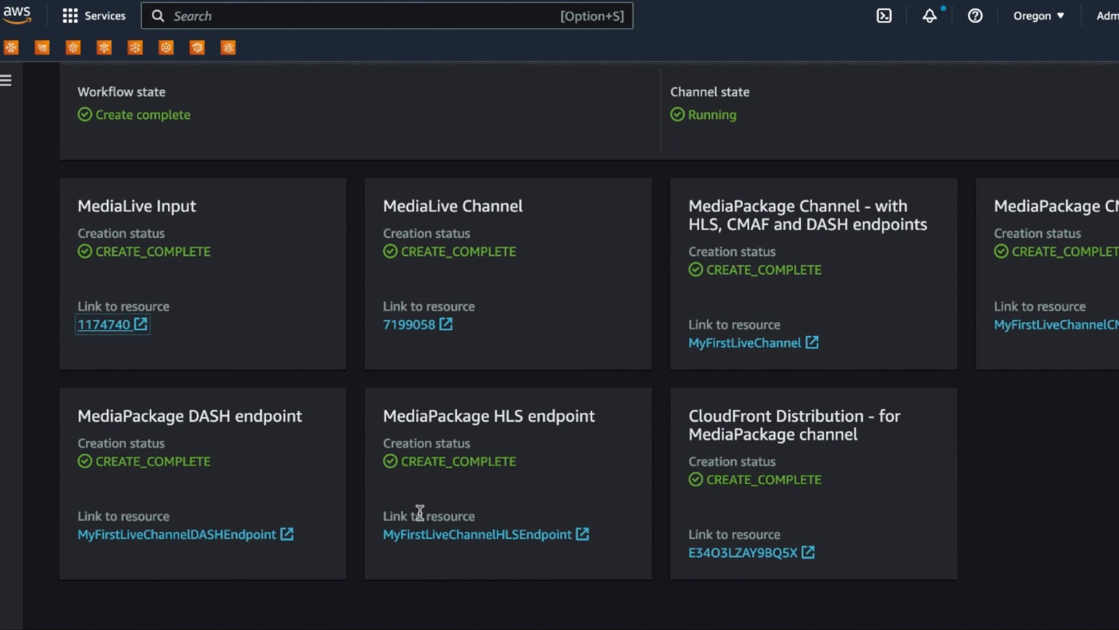
Step: Open the workflow's MediaPackage HLS endpoint and play its CloudFront index.m3u8 URL in the HLSPlayer.net M3U8 player
left_click(431, 535)
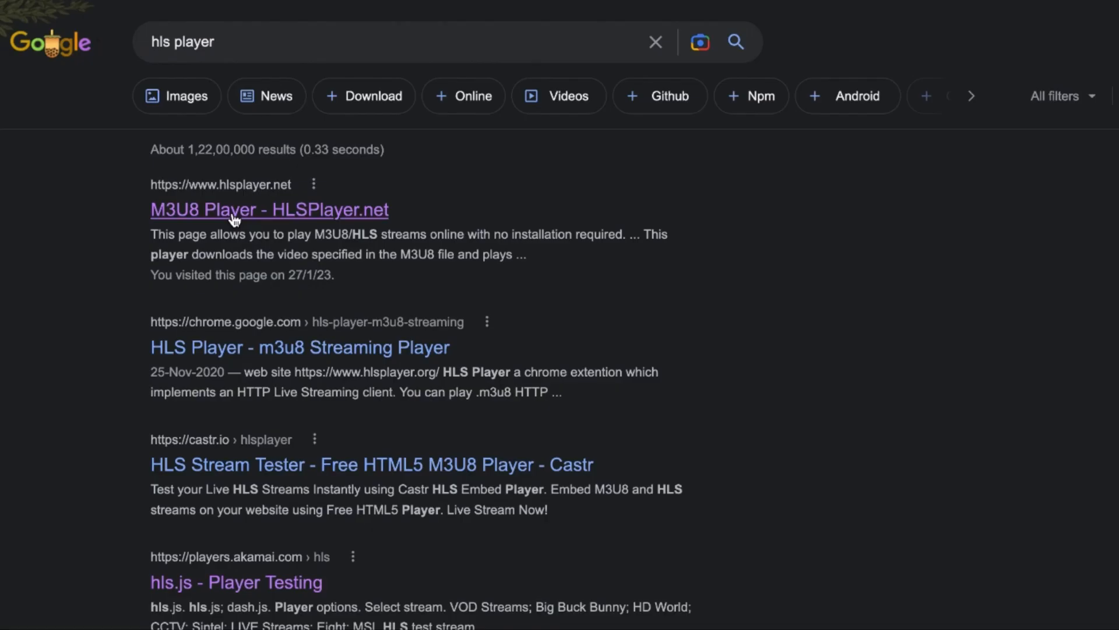
left_click(232, 211)
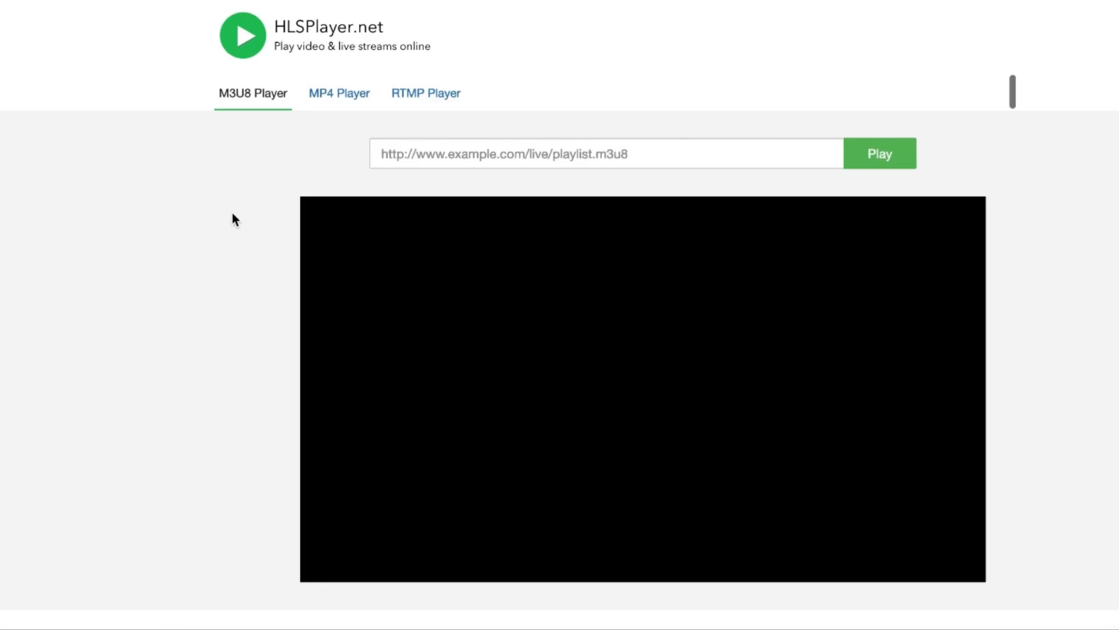
left_click(434, 148)
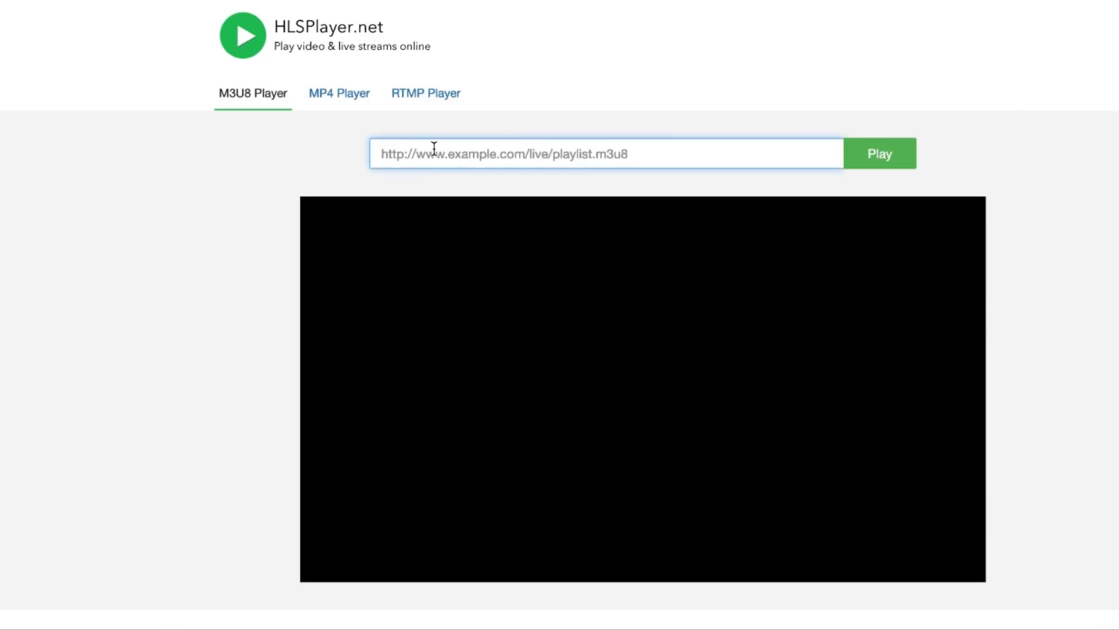
key("ctrl+v")
left_click(880, 153)
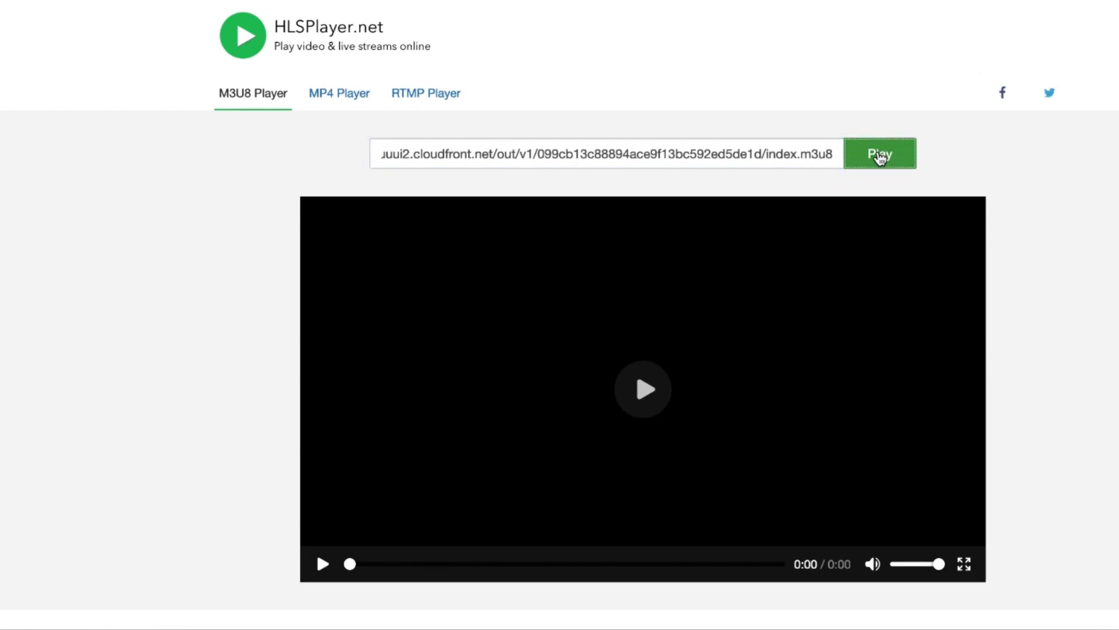